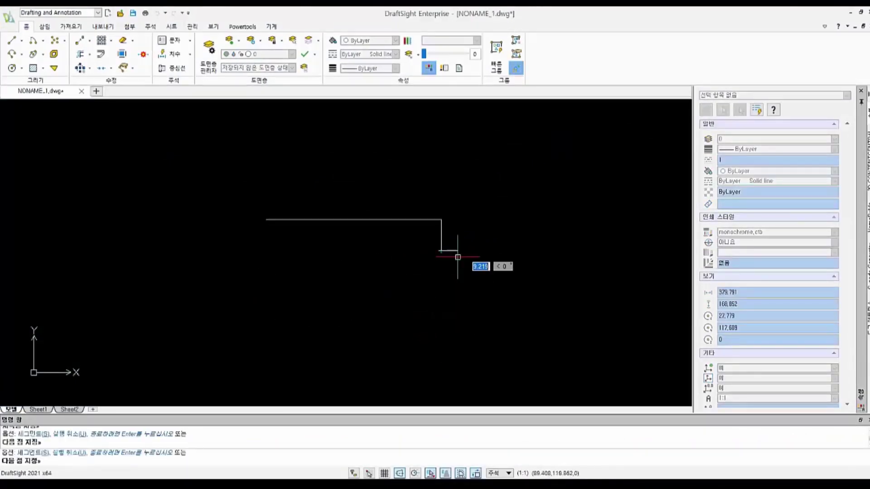
# Step: Offset copies of the vertical lines 10 and 6 units to the left
pyautogui.press('Return')
pyautogui.write('o')
pyautogui.press('Return')
pyautogui.click(441, 244)
pyautogui.click(428, 238)
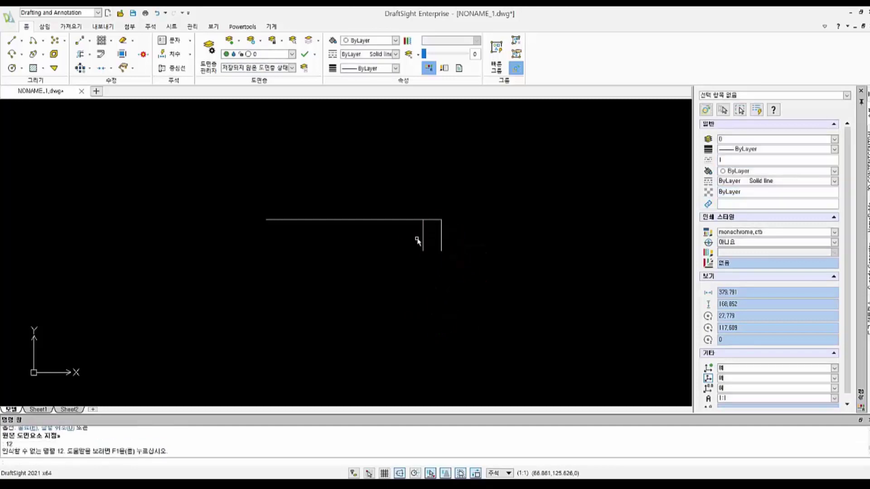
pyautogui.click(418, 241)
pyautogui.press('Return')
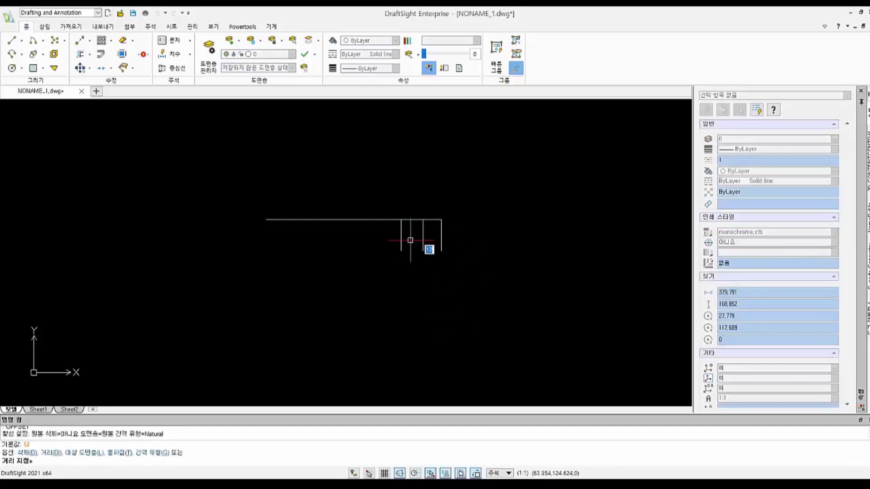
pyautogui.write('6')
pyautogui.click(366, 236)
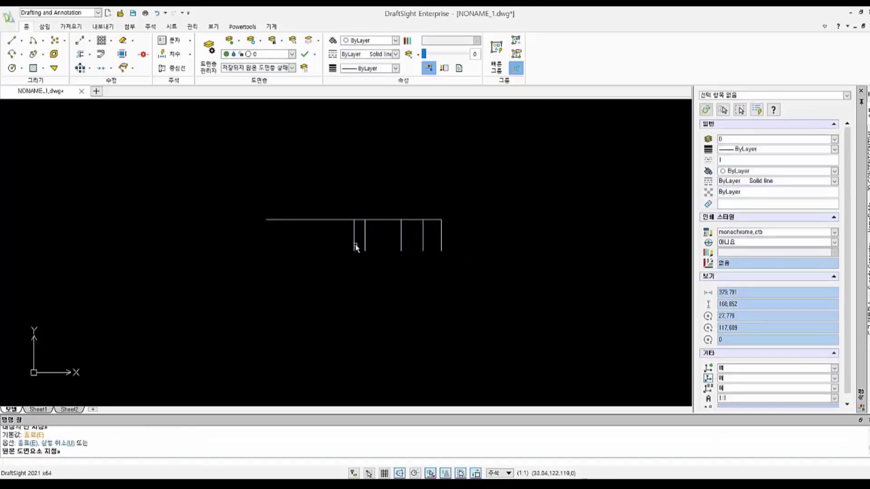
pyautogui.press('Return')
pyautogui.press('Return')
pyautogui.press('Escape')
pyautogui.press('Escape')
pyautogui.press('Escape')
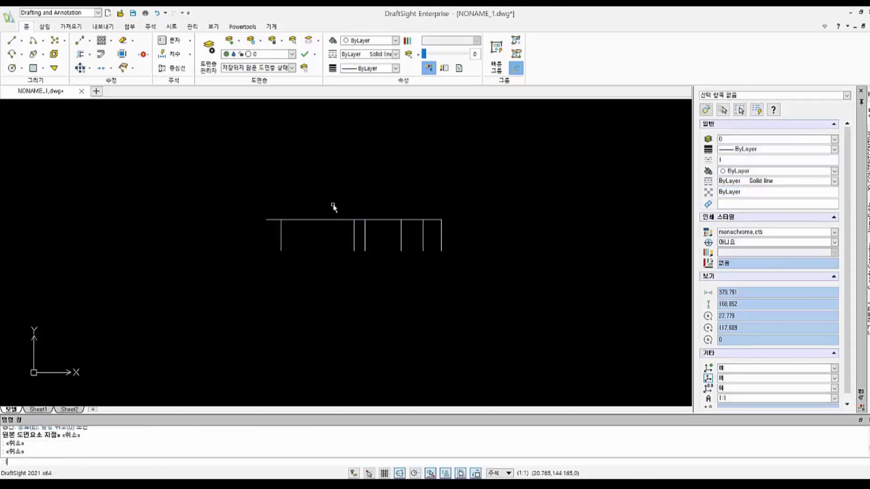
# Step: Draw the stepped upper outline on the left and trim away its extra stub
pyautogui.write('l')
pyautogui.press('Return')
pyautogui.click(280, 220)
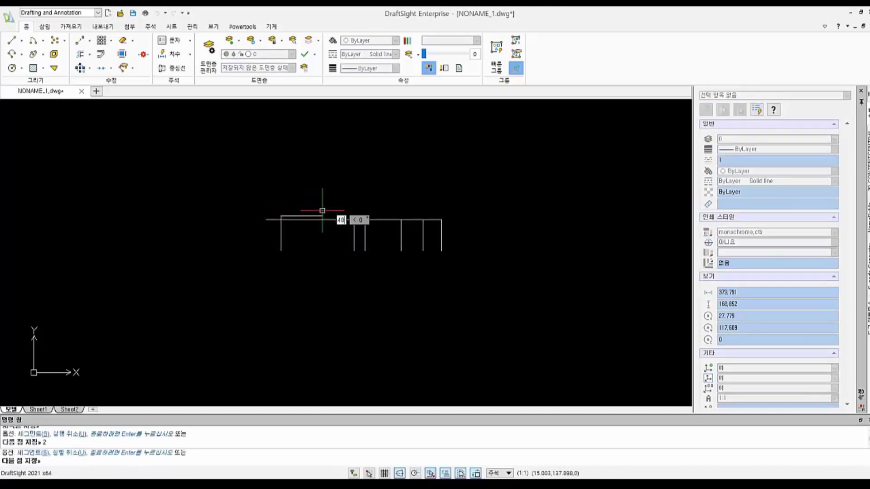
pyautogui.press('Escape')
pyautogui.press('Escape')
pyautogui.press('Escape')
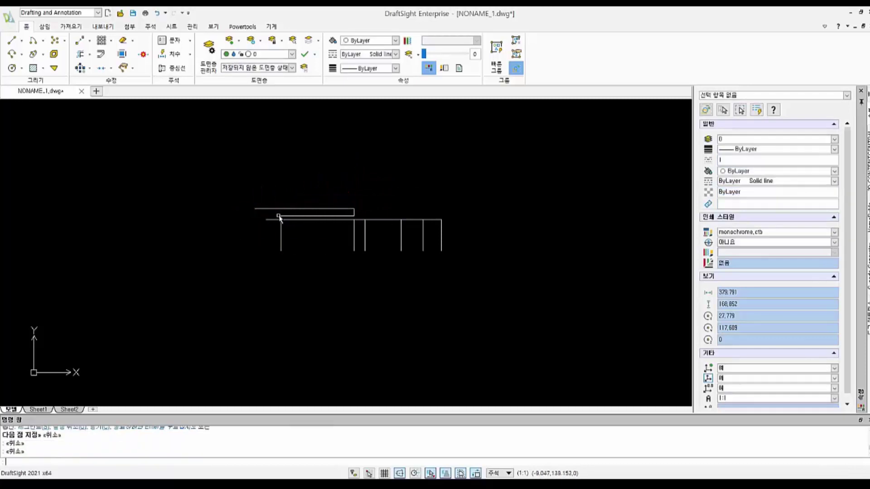
pyautogui.write('l')
pyautogui.scroll(2, 282, 221)
pyautogui.write('tr')
pyautogui.press('Return')
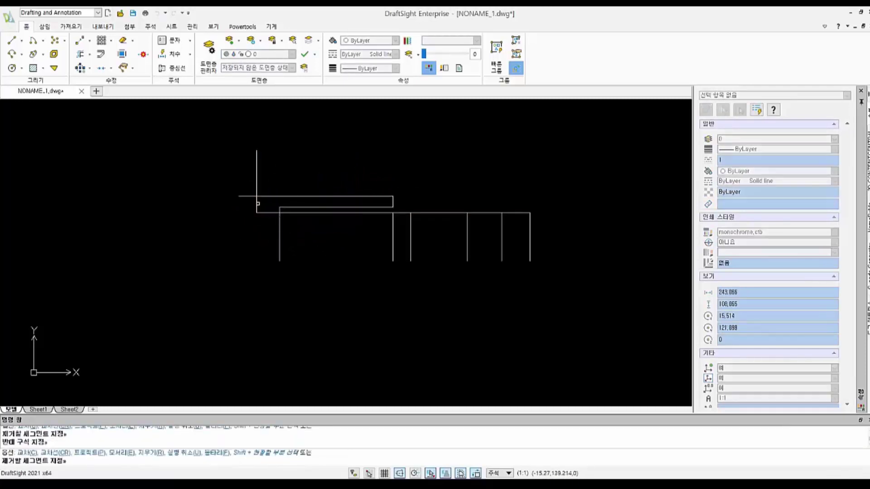
pyautogui.click(247, 196)
pyautogui.press('Escape')
# Step: Shorten the long horizontal line to the first vertical and offset it down by 6
pyautogui.click(285, 213)
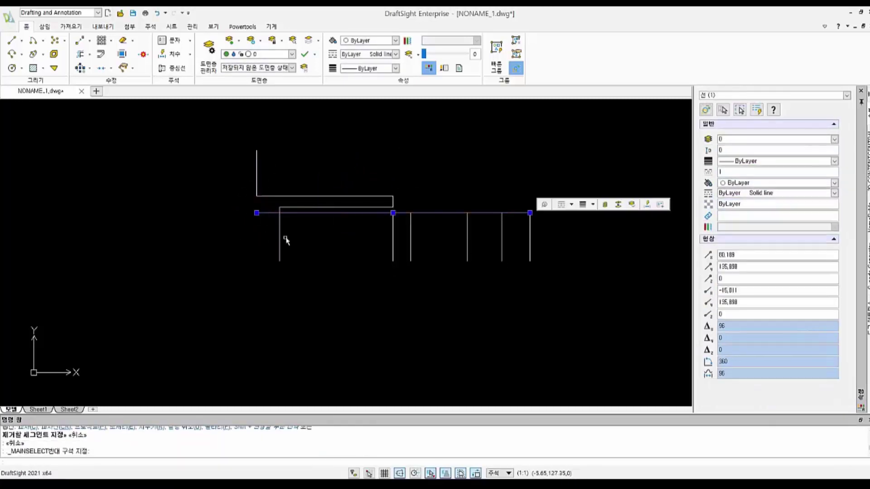
pyautogui.moveTo(257, 212); pyautogui.dragTo(279, 213)
pyautogui.scroll(-1, 271, 227)
pyautogui.write('o')
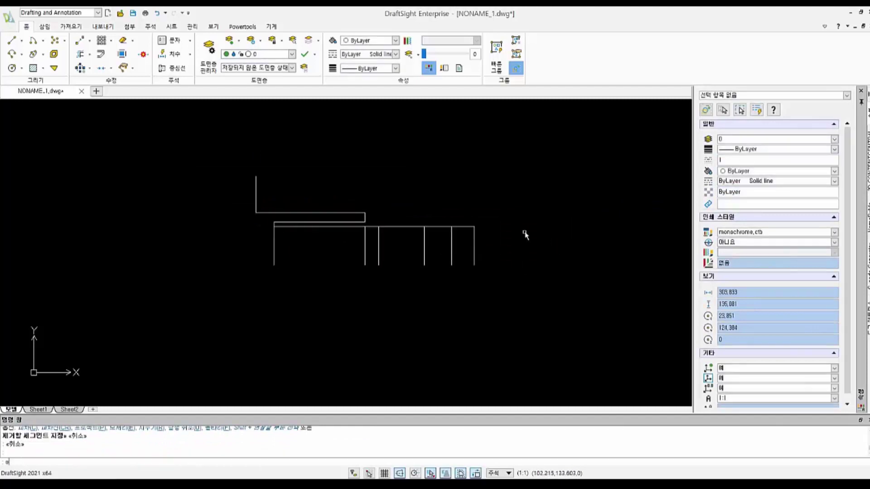
pyautogui.press('Return')
pyautogui.write('6')
pyautogui.press('Return')
pyautogui.scroll(3, 485, 247)
# Step: Draw a radius-3 circle at the line intersection and extend the vertical up to the top line
pyautogui.write('c')
pyautogui.press('Return')
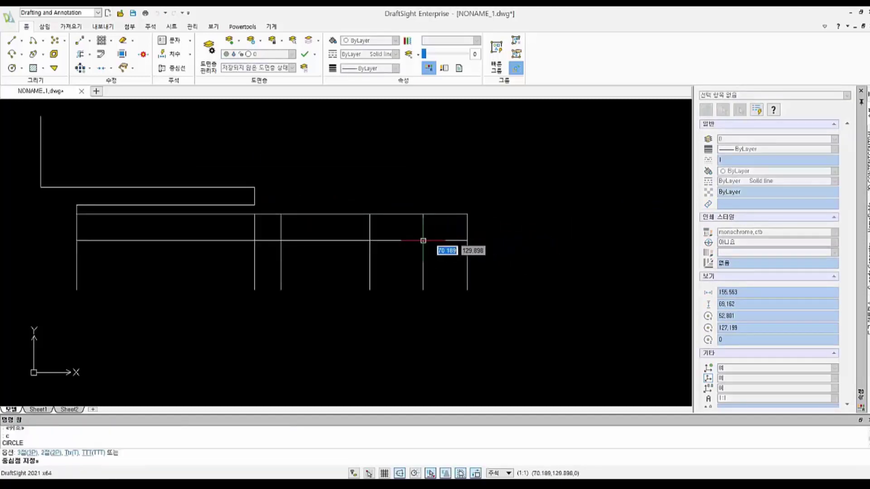
pyautogui.click(423, 241)
pyautogui.write('3')
pyautogui.press('Return')
pyautogui.press('Return')
pyautogui.press('Return')
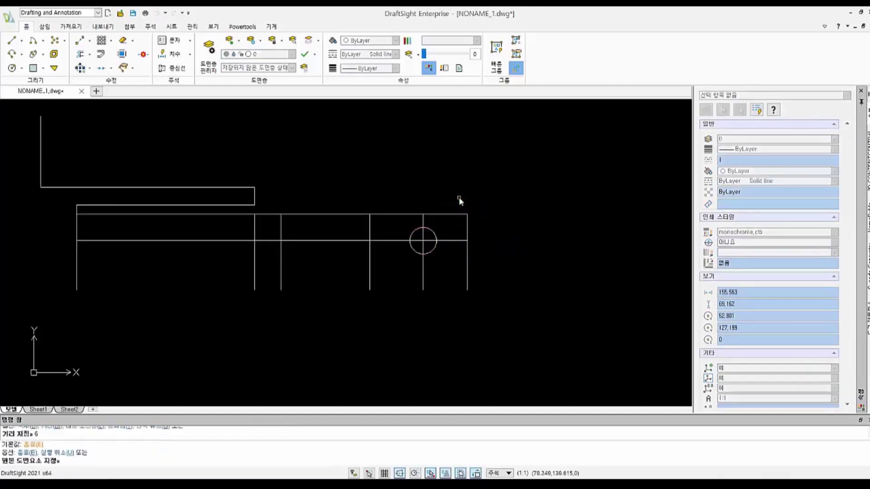
pyautogui.press('Escape')
pyautogui.write('ex')
# Step: Draw a radius-4 circle where the extended vertical meets the top line
pyautogui.press('Return')
pyautogui.press('Return')
pyautogui.click(370, 219)
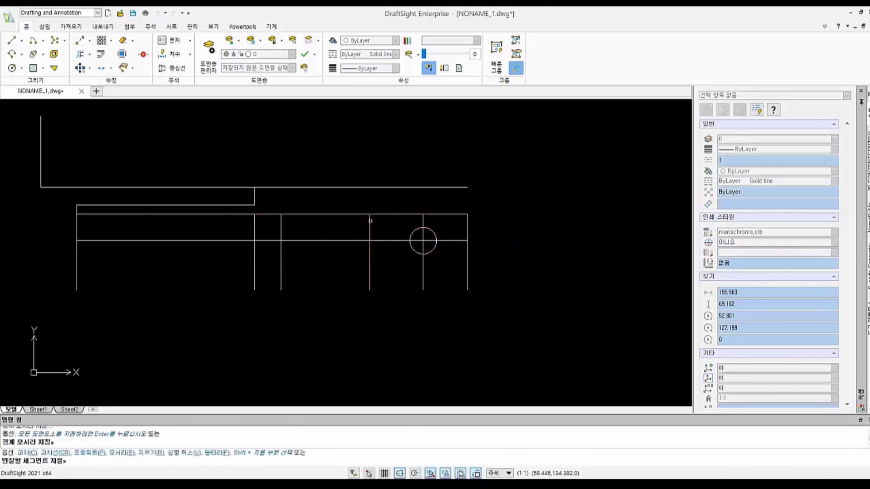
pyautogui.press('Escape')
pyautogui.write('c')
# Step: Connect the two circles with two tangent lines
pyautogui.press('Return')
pyautogui.click(370, 187)
pyautogui.write('4')
pyautogui.press('Return')
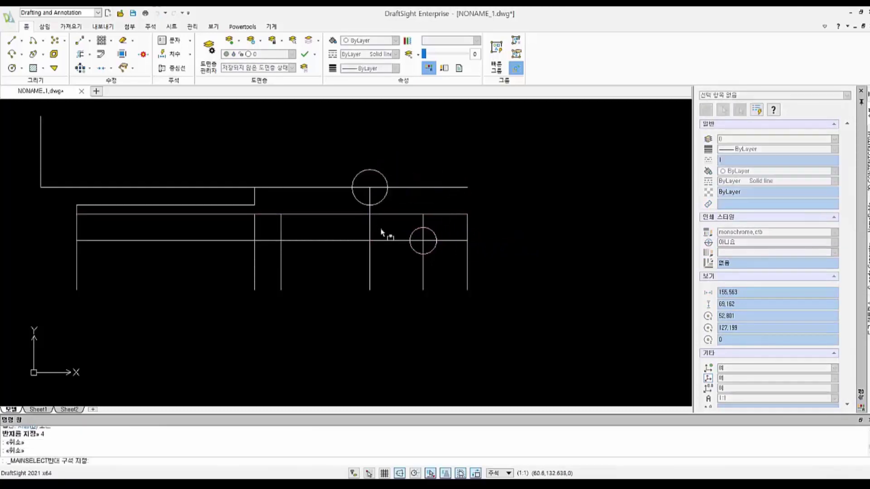
pyautogui.press('Delete')
pyautogui.press('Delete')
pyautogui.press('l')
pyautogui.press('Return')
pyautogui.keyDown('shift'); pyautogui.rightClick(374, 181); pyautogui.keyUp('shift')
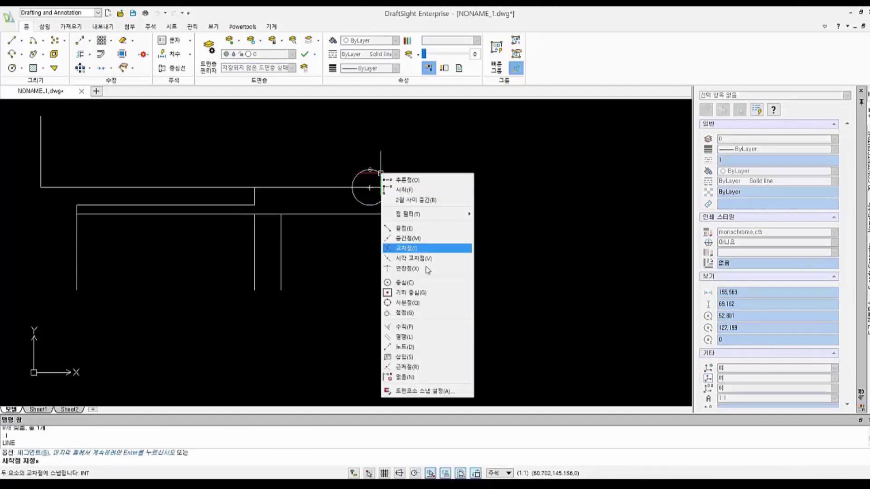
pyautogui.click(407, 322)
pyautogui.click(382, 180)
pyautogui.keyDown('shift'); pyautogui.rightClick(434, 232); pyautogui.keyUp('shift')
pyautogui.click(466, 373)
pyautogui.click(435, 235)
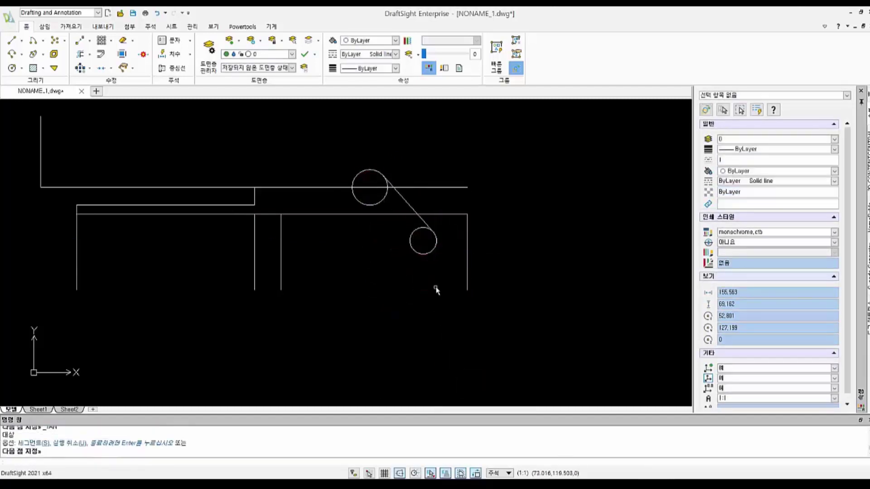
pyautogui.keyDown('shift'); pyautogui.rightClick(417, 252); pyautogui.keyUp('shift')
pyautogui.click(467, 278)
pyautogui.click(352, 195)
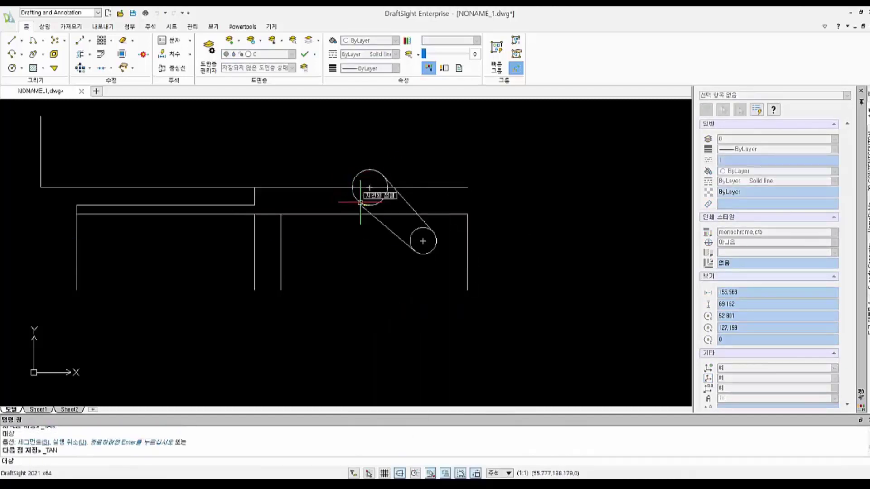
pyautogui.press('Return')
# Step: Trim away the inner arcs of both circles to form the slot
pyautogui.press('t')
pyautogui.press('r')
pyautogui.press('Return')
pyautogui.click(413, 232)
pyautogui.click(388, 185)
pyautogui.scroll(4, 385, 170)
pyautogui.press('Escape')
# Step: Delete the long top horizontal construction line
pyautogui.scroll(-4, 437, 182)
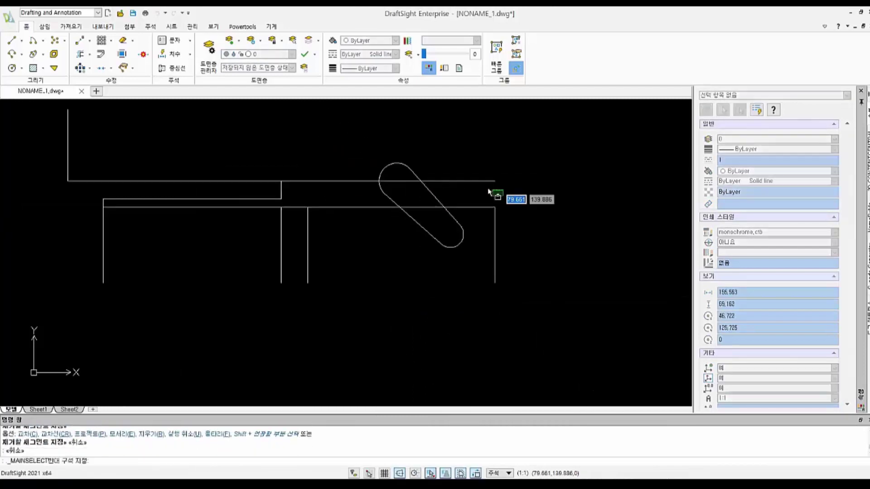
pyautogui.click(492, 181)
pyautogui.press('Escape')
pyautogui.press('Escape')
pyautogui.moveTo(340, 175); pyautogui.dragTo(360, 186, button='middle')
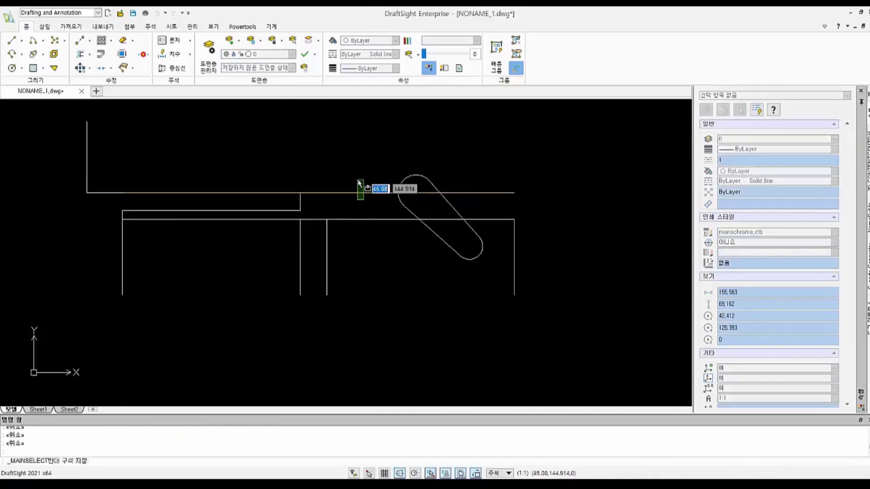
pyautogui.click(346, 194)
pyautogui.press('Delete')
# Step: Draw a line up from the lower horizontal with a radius-2 circle at its top end
pyautogui.scroll(-2, 521, 259)
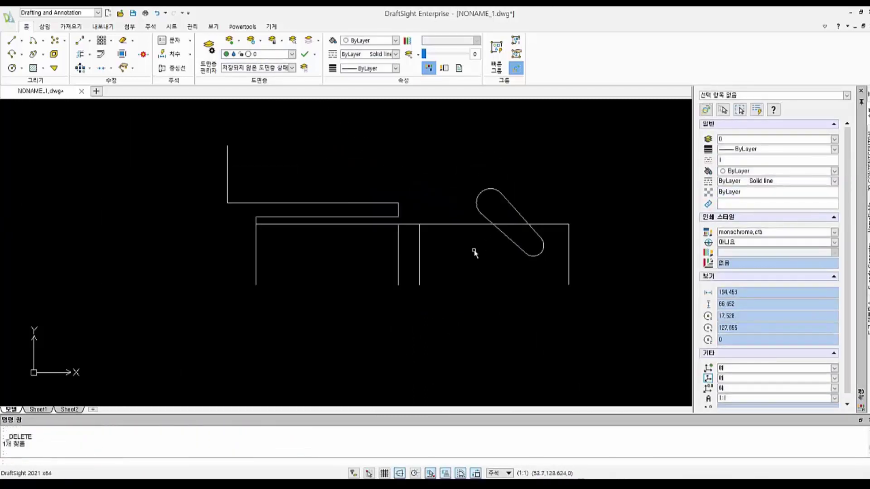
pyautogui.write('l')
pyautogui.press('Return')
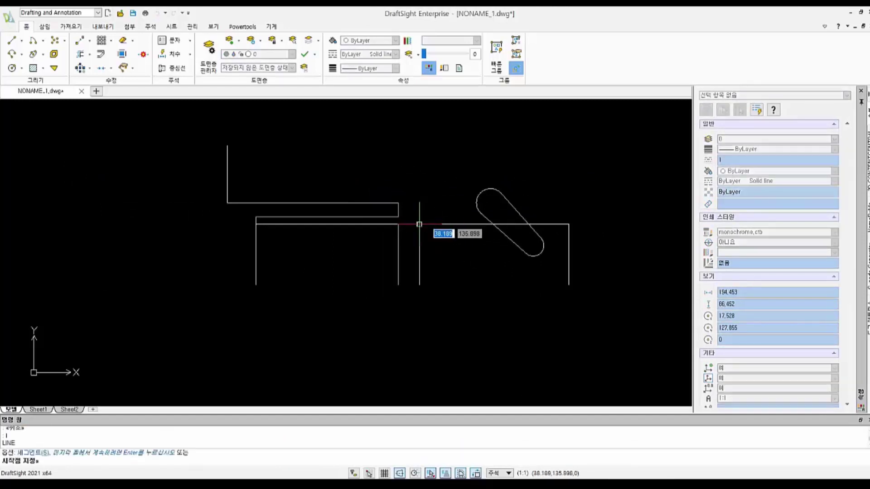
pyautogui.click(420, 223)
pyautogui.click(443, 188)
pyautogui.press('Escape')
pyautogui.press('Escape')
pyautogui.press('Return')
pyautogui.click(420, 188)
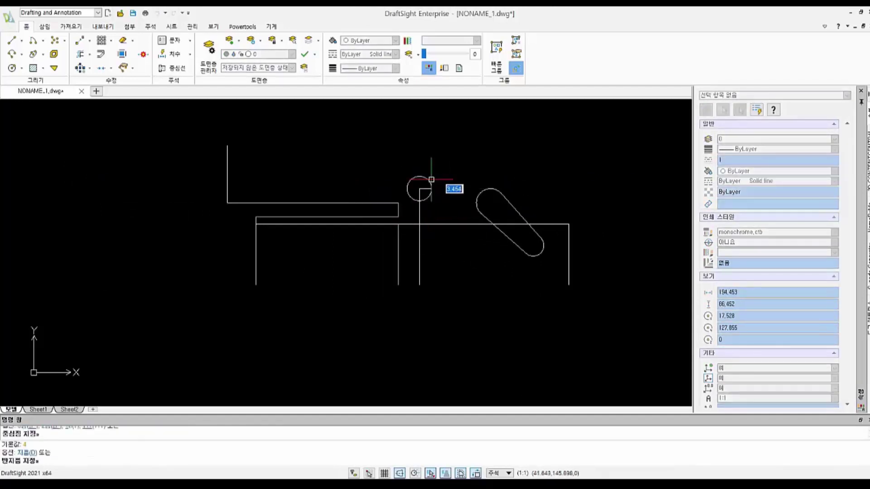
pyautogui.write('2')
pyautogui.press('Return')
# Step: Draw a small two-point circle inside the radius-2 circle
pyautogui.scroll(4, 442, 195)
pyautogui.click(44, 55)
pyautogui.click(22, 68)
pyautogui.click(45, 116)
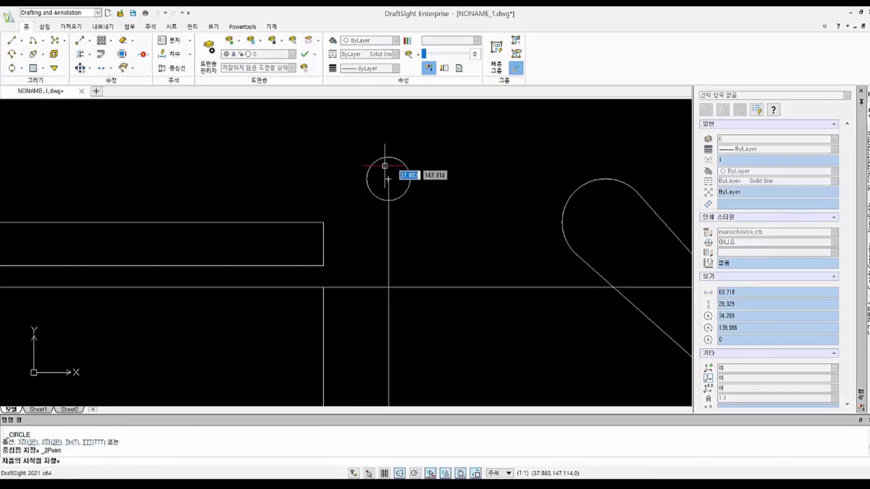
pyautogui.click(363, 181)
pyautogui.scroll(-5, 491, 224)
pyautogui.scroll(-2, 517, 223)
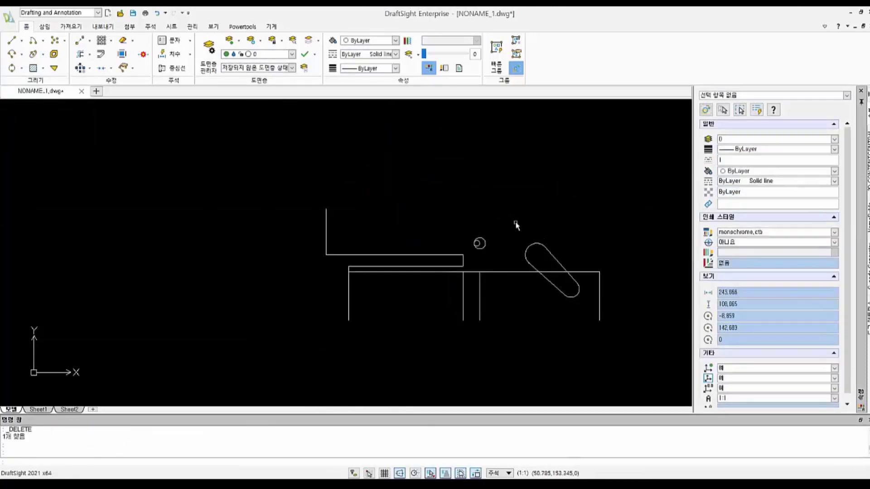
# Step: Attempt a trim, cancel it, and undo to restore the horizontal line
pyautogui.write('tr')
pyautogui.press('Return')
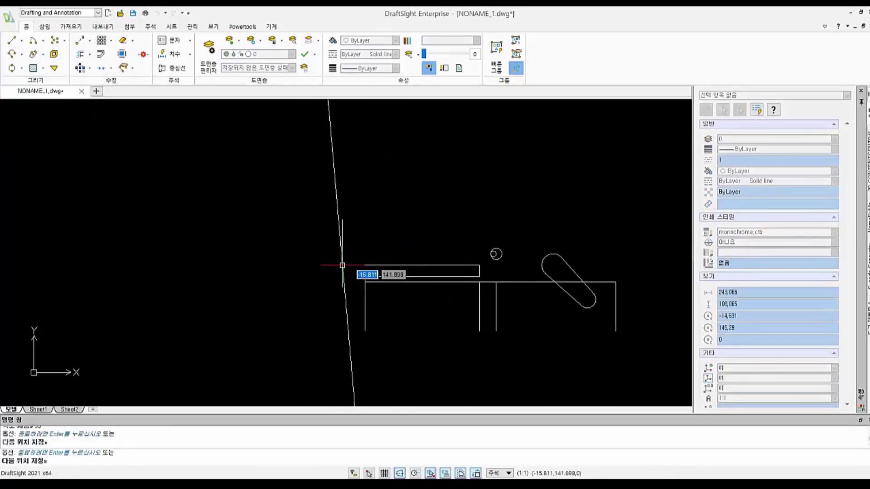
pyautogui.press('Return')
pyautogui.scroll(-3, 468, 235)
pyautogui.scroll(1, 442, 229)
pyautogui.press('Escape')
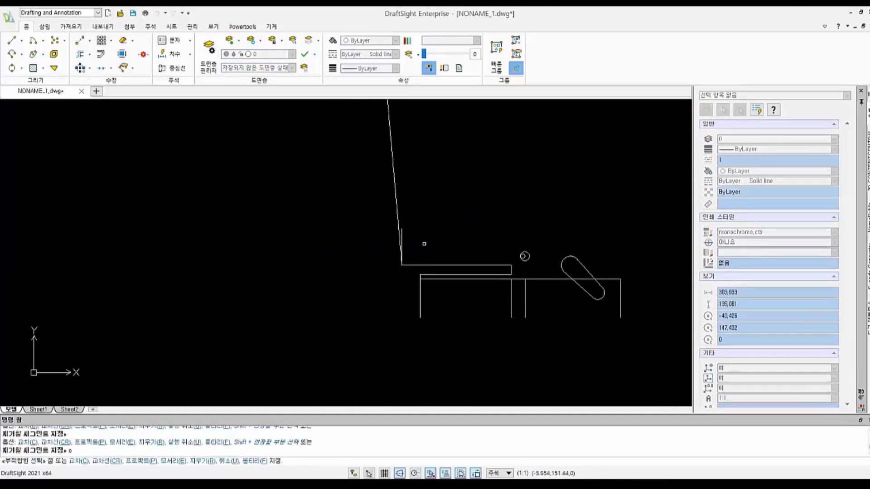
pyautogui.hotkey('ctrl', 'z')
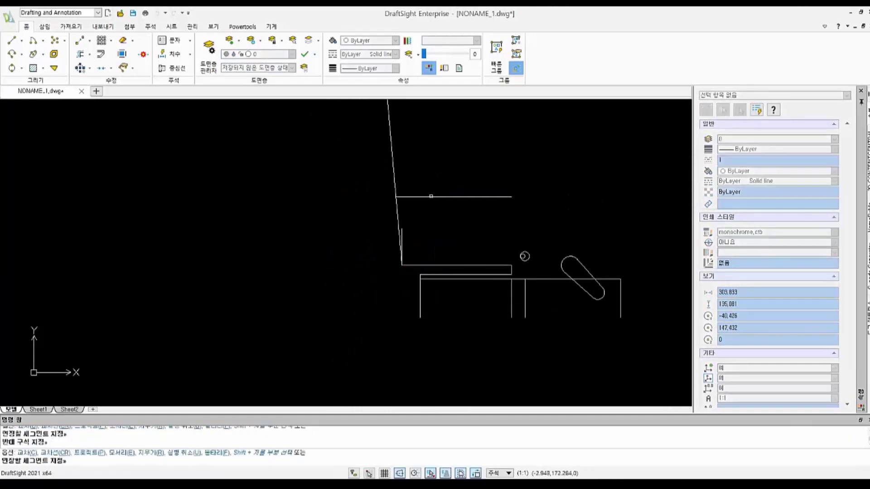
pyautogui.scroll(2, 414, 229)
# Step: Trim the slanted line's top at the horizontal line and delete the top horizontal line
pyautogui.click(395, 230)
pyautogui.write('tr')
pyautogui.press('Return')
pyautogui.scroll(-1, 404, 221)
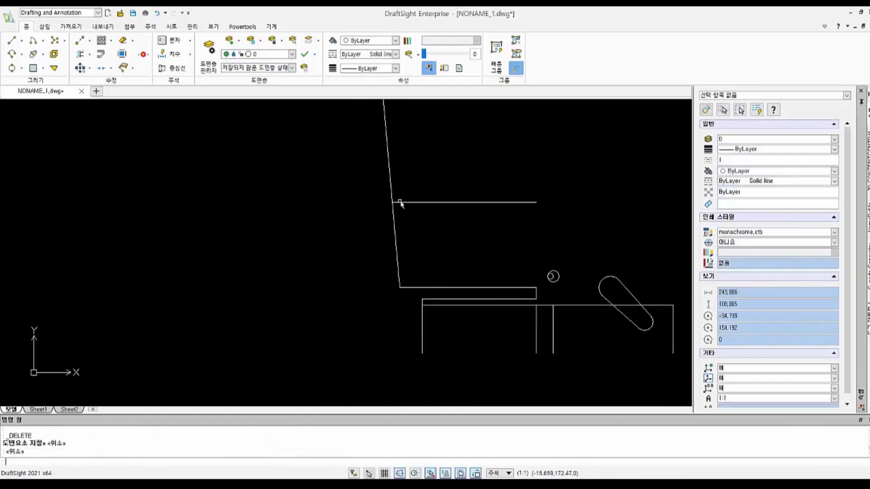
pyautogui.click(385, 192)
pyautogui.click(418, 195)
pyautogui.press('Escape')
pyautogui.click(434, 202)
pyautogui.press('Delete')
pyautogui.press('Return')
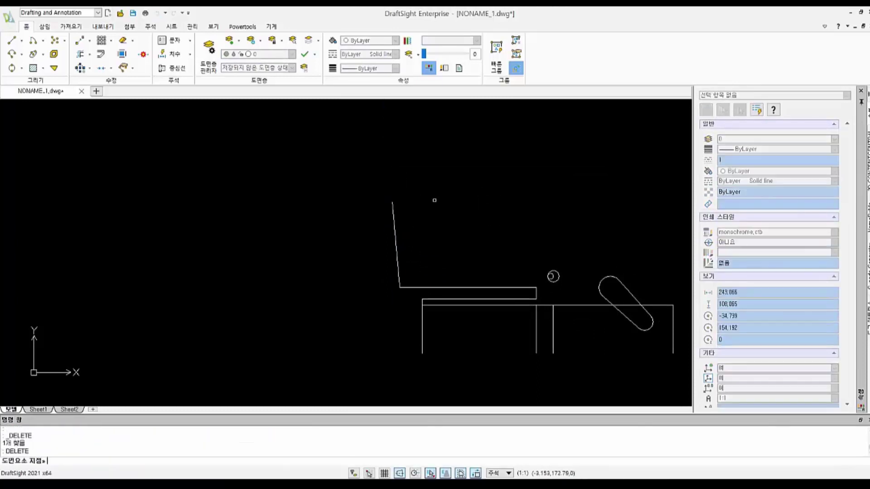
# Step: Draw a 24-unit horizontal line from the slanted line's top endpoint
pyautogui.write('l')
pyautogui.press('Return')
pyautogui.click(392, 202)
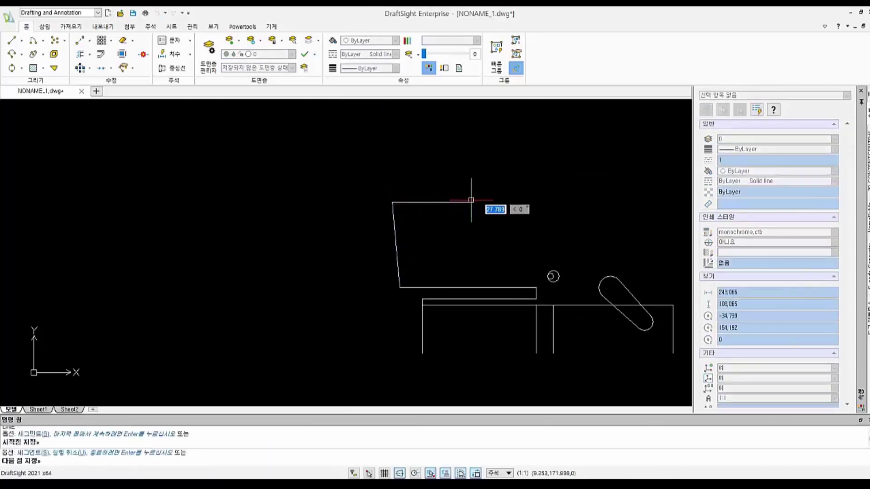
pyautogui.write('24')
pyautogui.press('Return')
pyautogui.press('Escape')
# Step: Draw a circle centred at the line's end with radius reaching its start point
pyautogui.write('c')
pyautogui.press('Return')
pyautogui.click(461, 203)
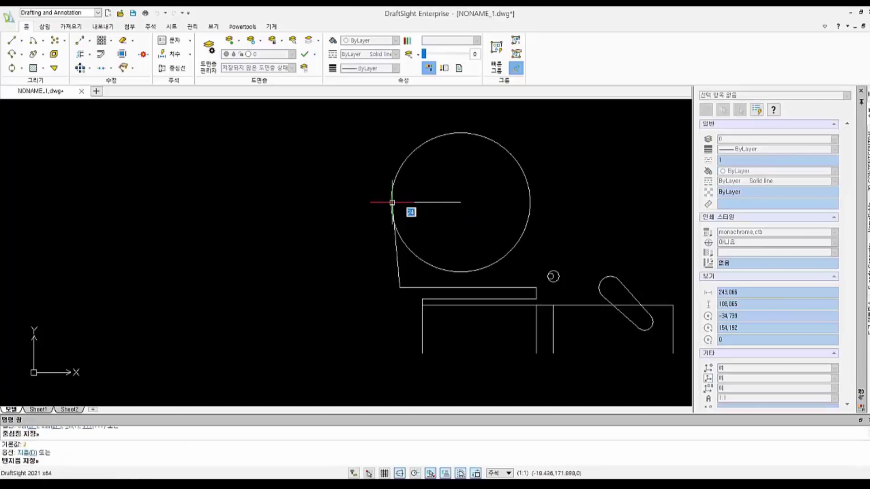
pyautogui.click(393, 202)
pyautogui.write('o')
pyautogui.press('Return')
pyautogui.press('Escape')
pyautogui.press('Escape')
pyautogui.press('Escape')
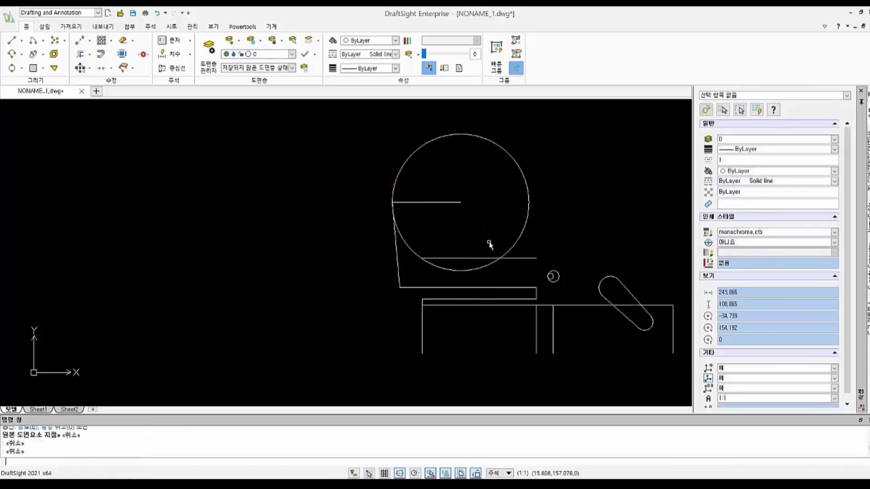
# Step: Draw a radius-48 circle centred at the lower line's end, enclosing the body
pyautogui.moveTo(566, 215); pyautogui.dragTo(497, 225, button='middle')
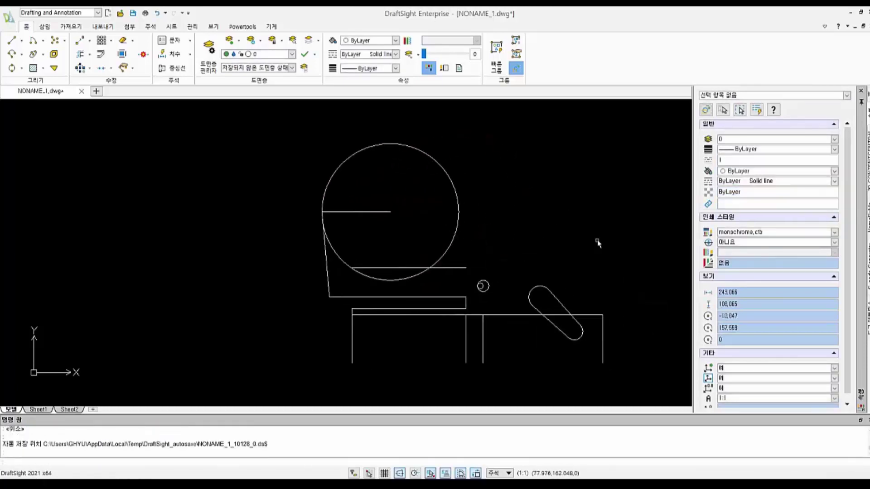
pyautogui.write('C')
pyautogui.write('c')
pyautogui.press('Return')
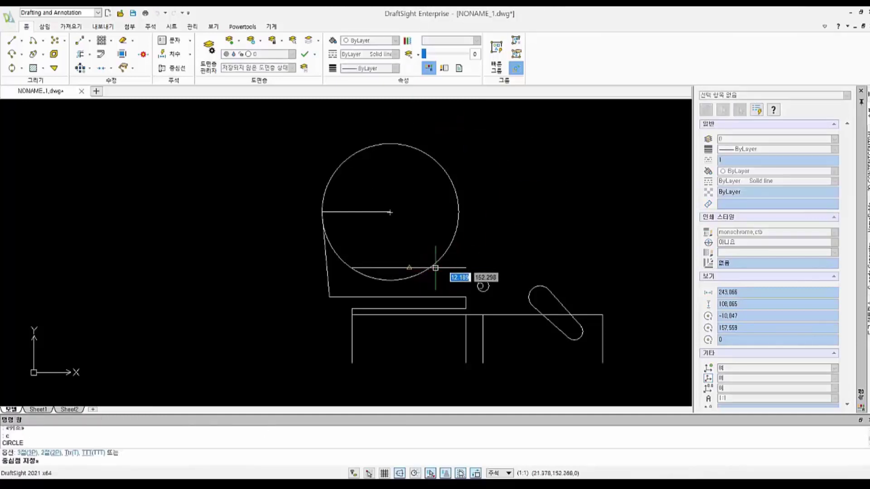
pyautogui.click(430, 267)
pyautogui.write('48')
pyautogui.press('Return')
pyautogui.press('Escape')
pyautogui.press('Escape')
pyautogui.scroll(-1, 462, 218)
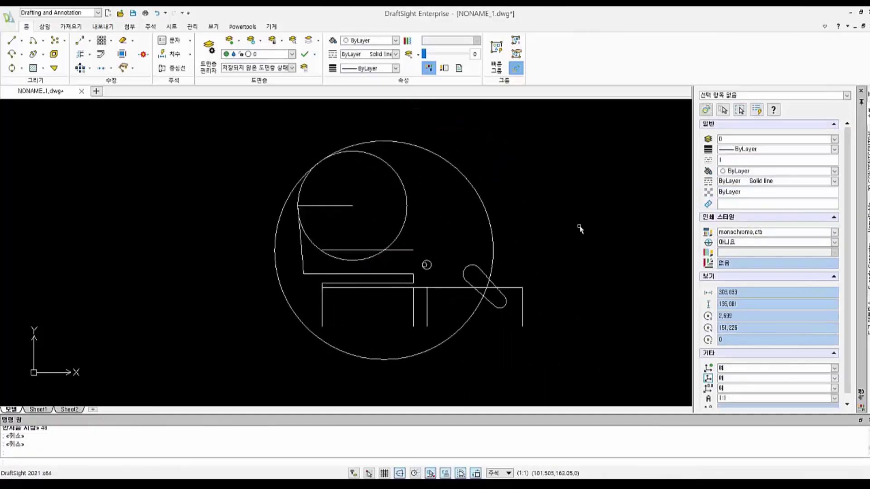
# Step: Delete the upper circle and stray horizontal line, then draw a vertical line up from the small circle
pyautogui.click(408, 229)
pyautogui.press('Delete')
pyautogui.click(405, 250)
pyautogui.press('Delete')
pyautogui.moveTo(662, 255); pyautogui.dragTo(641, 249, button='middle')
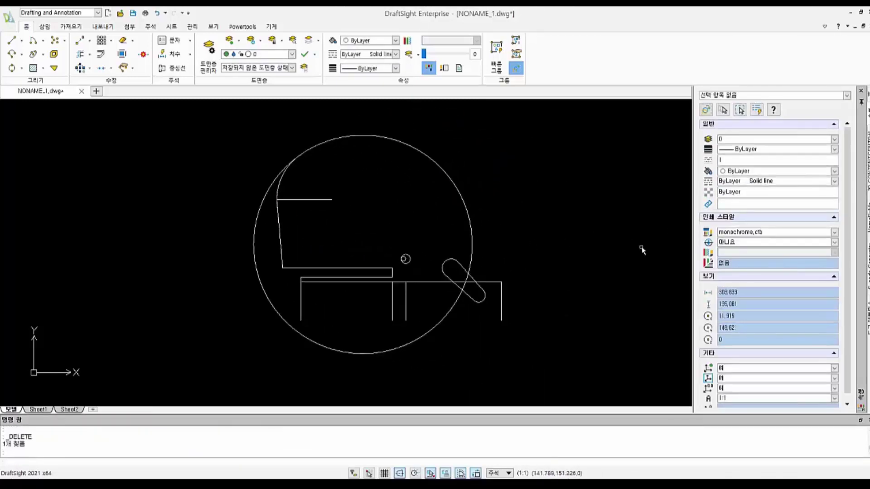
pyautogui.click(406, 259)
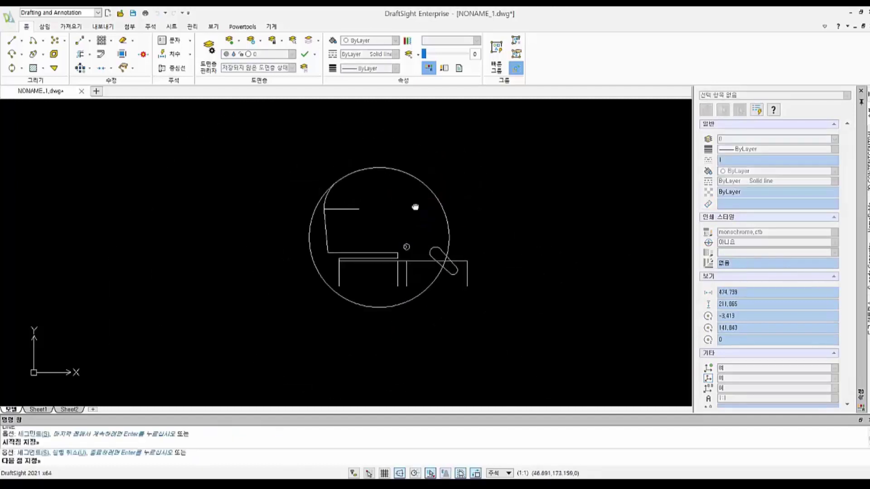
pyautogui.scroll(-2, 416, 204)
pyautogui.click(415, 204)
# Step: Offset the right vertical line 20 units left and delete the short verticals below the body
pyautogui.write('offset')
pyautogui.press('Return')
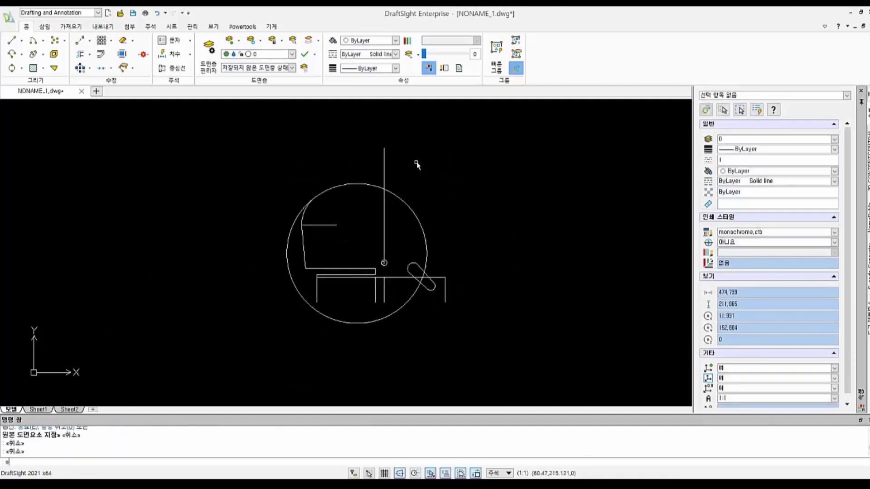
pyautogui.press('Escape')
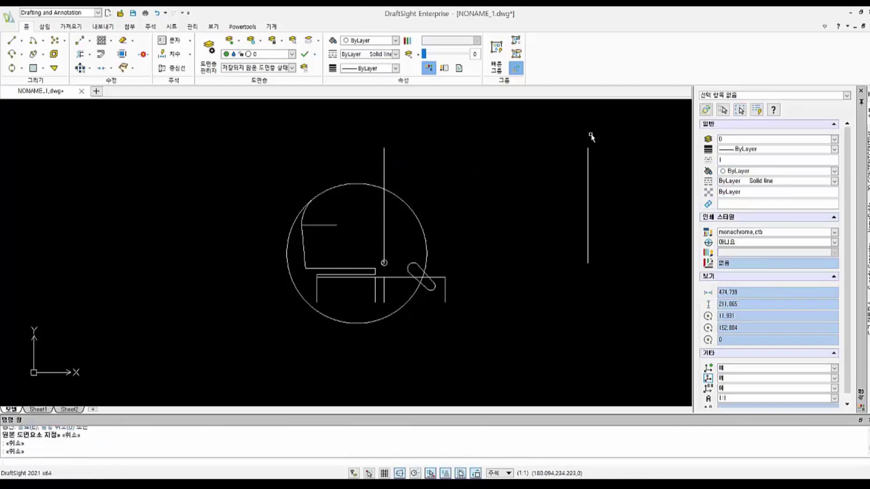
pyautogui.press('Return')
pyautogui.write('20')
pyautogui.press('Return')
pyautogui.click(587, 151)
pyautogui.click(563, 175)
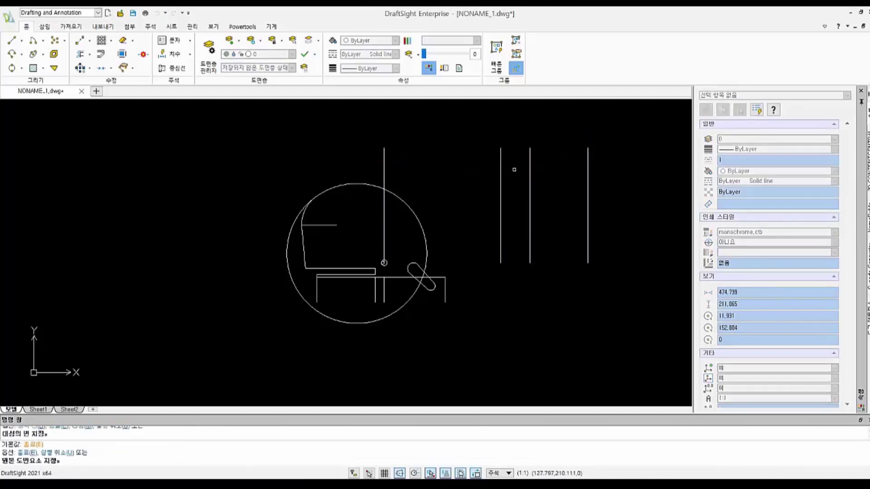
pyautogui.press('Escape')
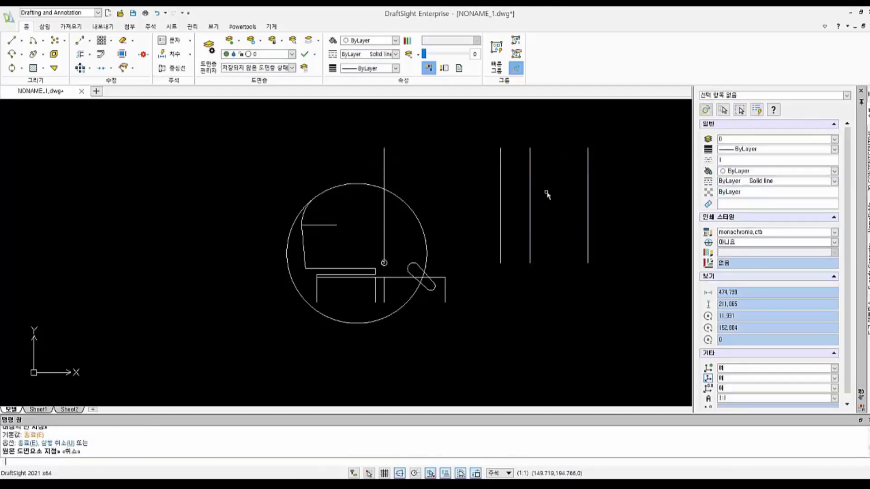
pyautogui.moveTo(458, 270); pyautogui.dragTo(407, 301)
pyautogui.press('Delete')
# Step: Offset the lower horizontal line 30 upward and extend the copy to the right vertical line
pyautogui.write('o')
pyautogui.press('Return')
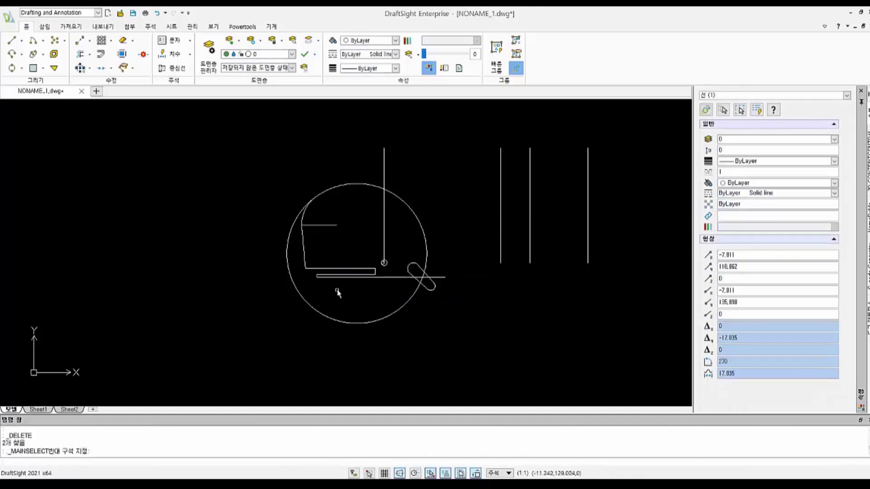
pyautogui.write('30')
pyautogui.press('Return')
pyautogui.click(441, 276)
pyautogui.click(450, 245)
pyautogui.write('ex')
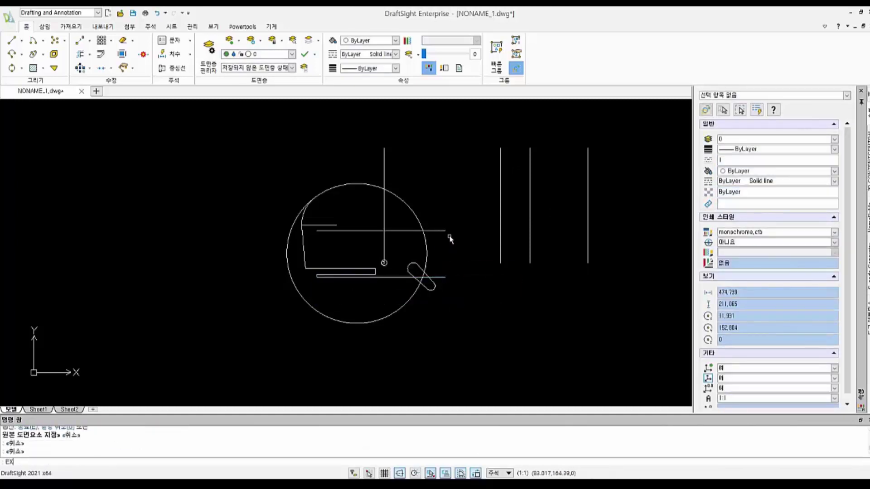
pyautogui.click(453, 231)
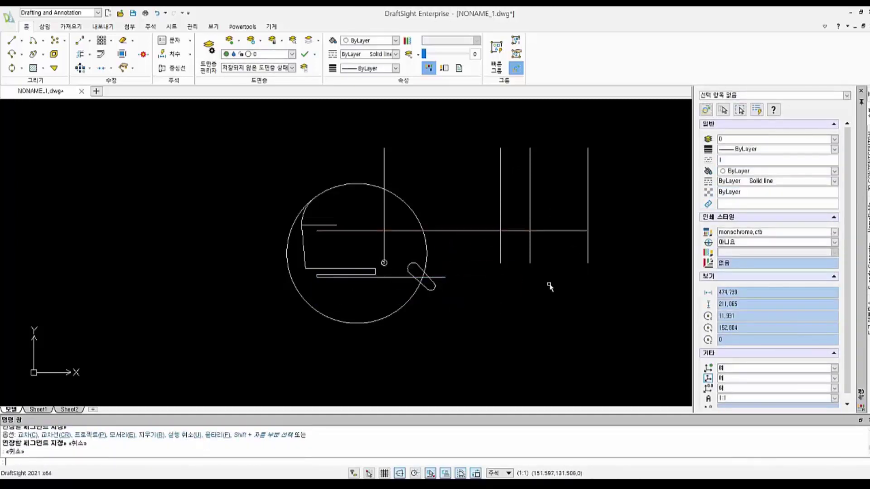
# Step: Extend the top horizontal line right to the vertical guide line
pyautogui.write('o')
pyautogui.press('Return')
pyautogui.press('Escape')
pyautogui.write('ex')
pyautogui.press('Return')
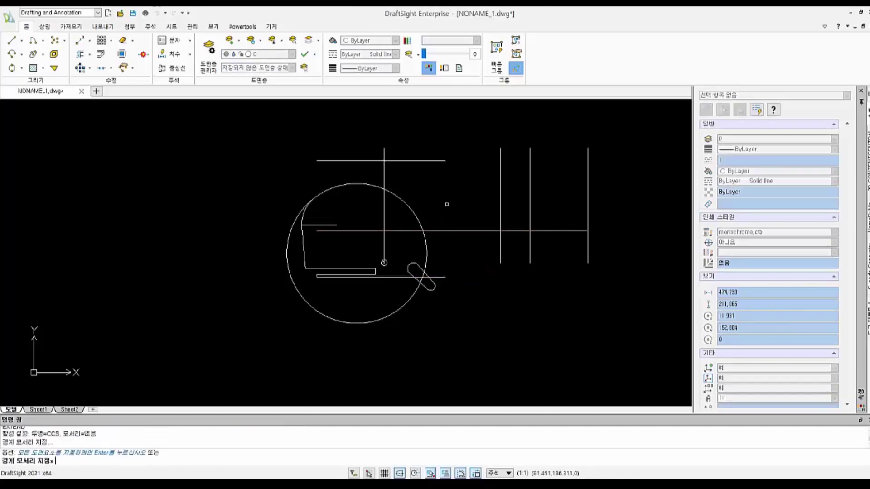
pyautogui.press('Return')
pyautogui.click(441, 161)
pyautogui.press('Escape')
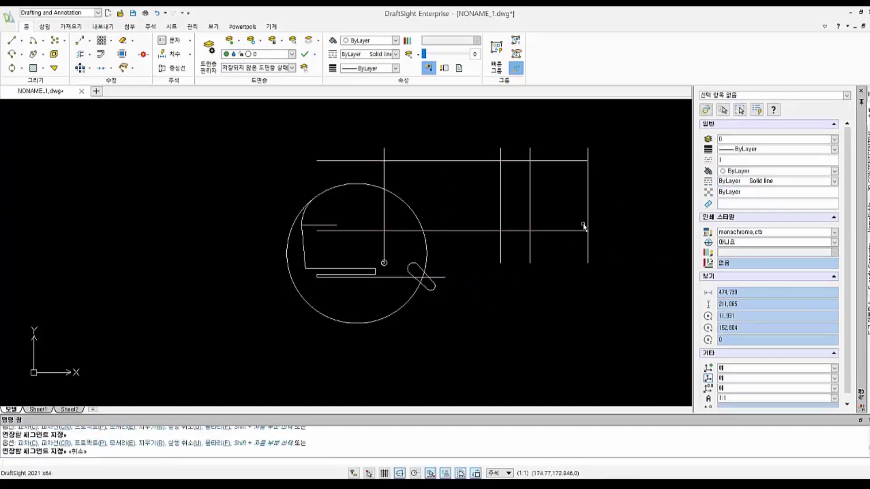
# Step: Set a 54 offset distance and extend the middle horizontal line to the right guide
pyautogui.write('o')
pyautogui.press('Return')
pyautogui.write('54')
pyautogui.press('Return')
pyautogui.press('Escape')
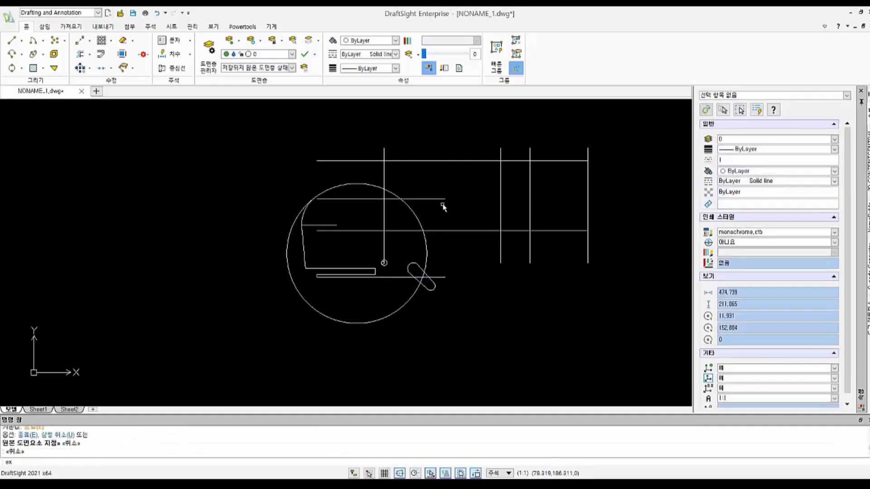
pyautogui.write('ex')
pyautogui.press('Return')
pyautogui.press('Return')
pyautogui.click(515, 198)
pyautogui.press('Escape')
# Step: Draw an arc between the two guide-line intersections on the right
pyautogui.write('a')
pyautogui.press('Return')
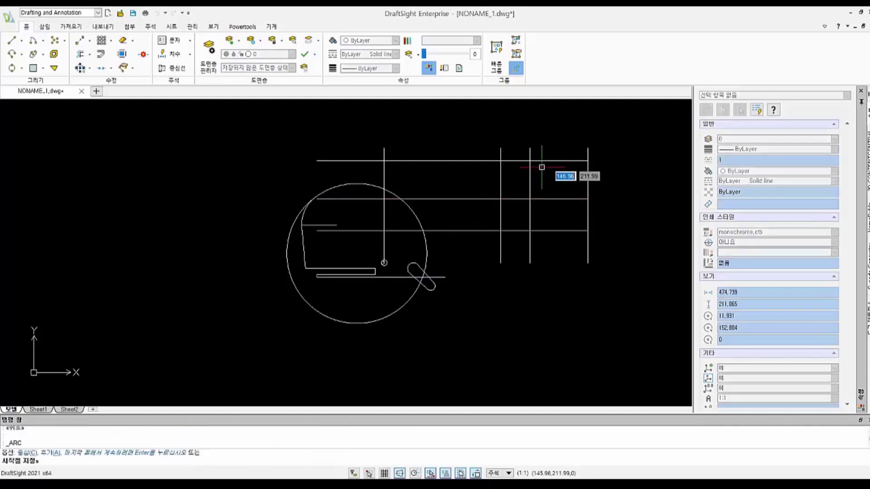
pyautogui.click(529, 198)
pyautogui.click(500, 161)
# Step: Draw a radius-28 circle at the intersection and a second circle on the circle-line crossing
pyautogui.write('c')
pyautogui.press('Return')
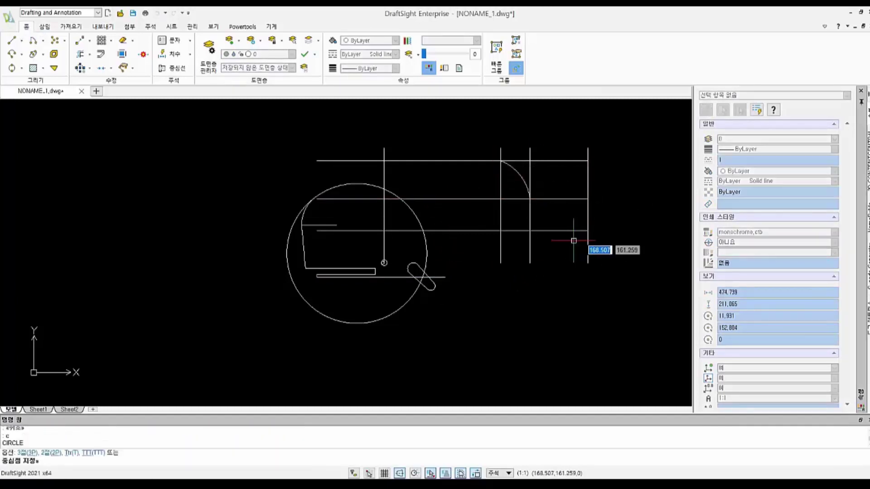
pyautogui.click(530, 198)
pyautogui.write('28')
pyautogui.press('Return')
pyautogui.press('Return')
pyautogui.click(555, 230)
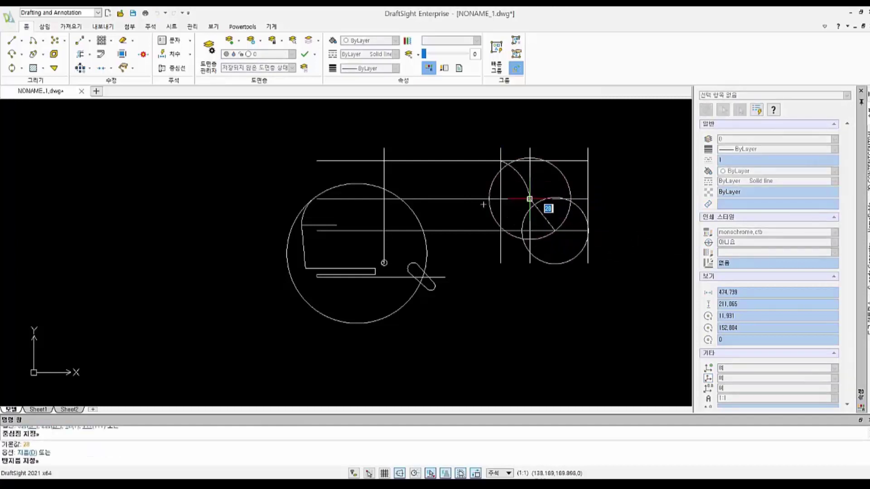
pyautogui.press('Return')
pyautogui.press('Escape')
pyautogui.press('Escape')
pyautogui.press('Escape')
pyautogui.scroll(1, 589, 218)
# Step: Delete both overlapping helper circles and begin an XL construction line
pyautogui.click(605, 248)
pyautogui.press('Delete')
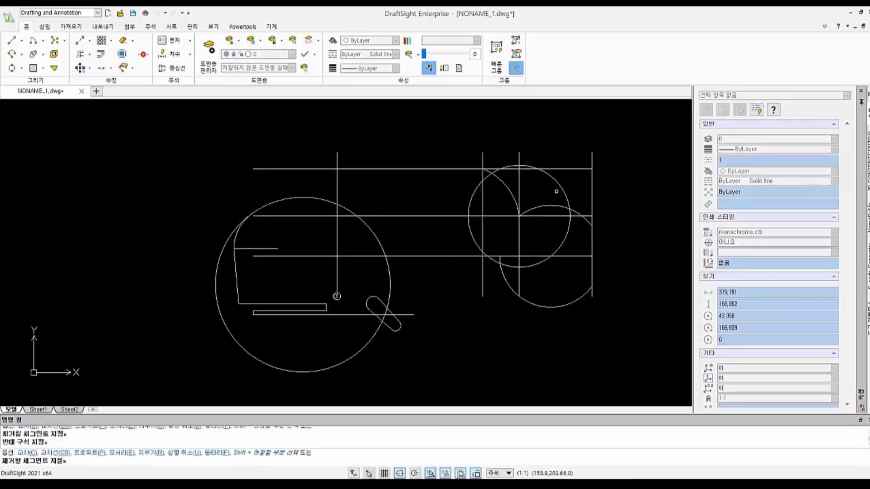
pyautogui.click(564, 198)
pyautogui.press('Delete')
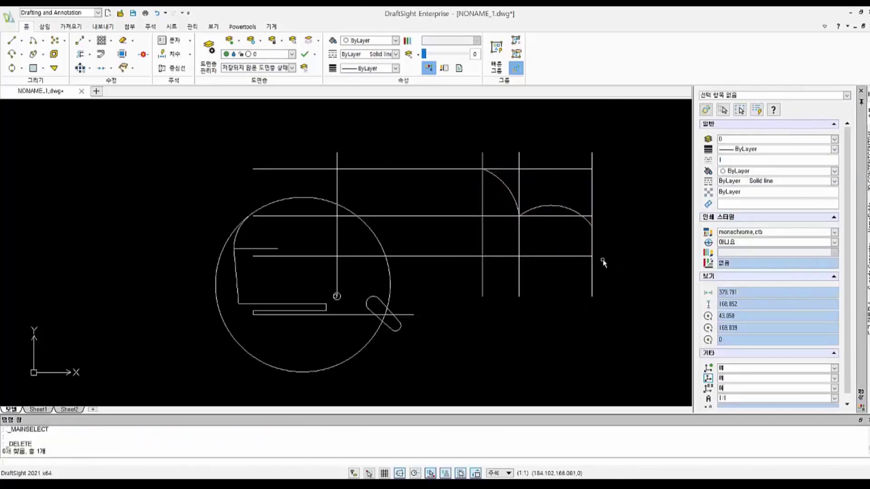
pyautogui.write('xl')
pyautogui.press('Return')
# Step: Place a 105° construction line through the arc's end and delete the vertical tail guide
pyautogui.press('Return')
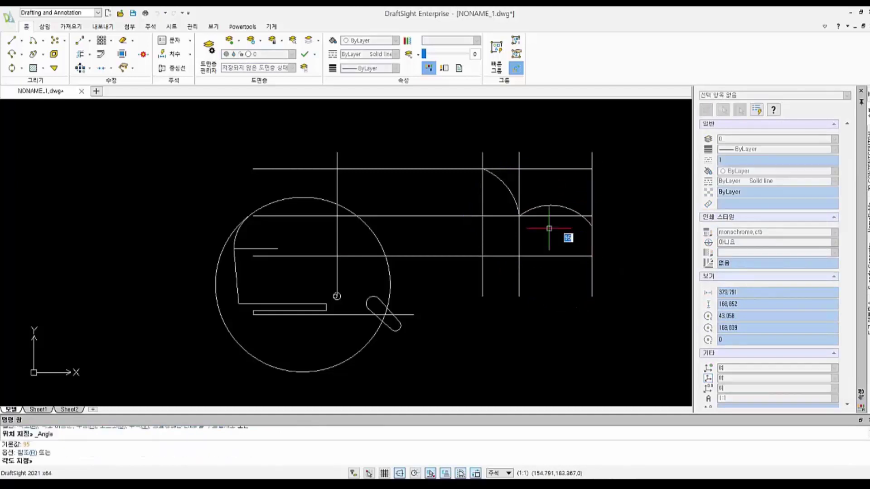
pyautogui.write('105')
pyautogui.press('Return')
pyautogui.click(482, 169)
pyautogui.press('Escape')
pyautogui.press('Escape')
pyautogui.press('Escape')
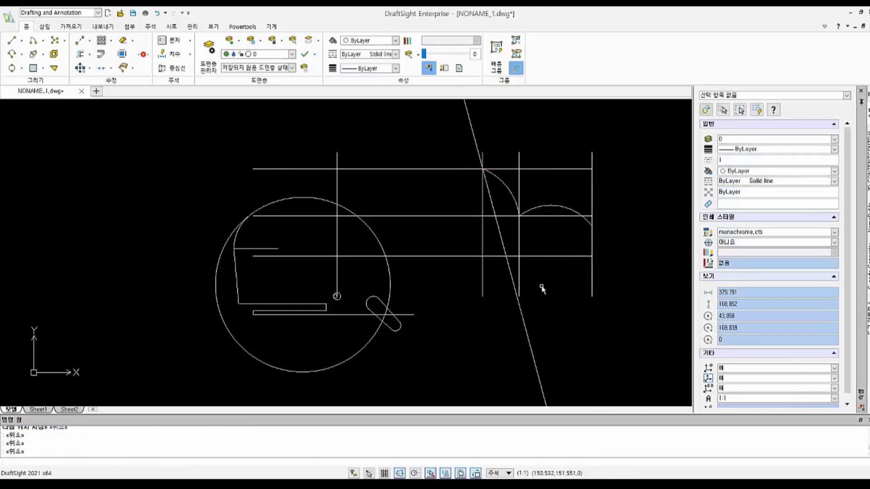
pyautogui.click(484, 242)
pyautogui.press('Delete')
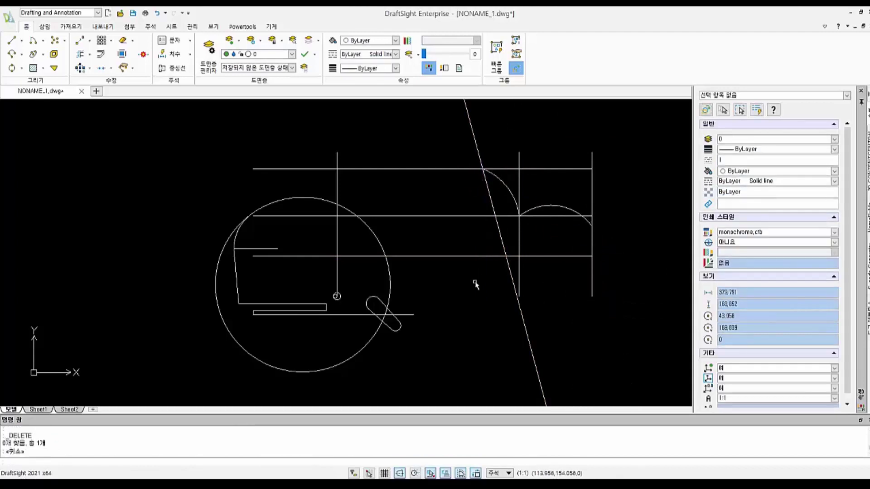
# Step: Add a radius-28 tangent circle and trim it back to the slanted line
pyautogui.click(463, 256)
pyautogui.press('Return')
pyautogui.write('tr')
pyautogui.press('Return')
pyautogui.click(503, 247)
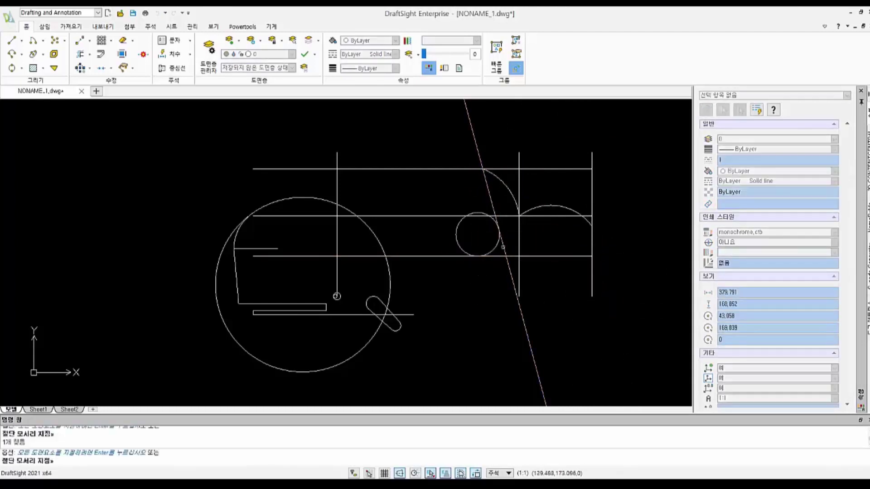
pyautogui.press('Return')
pyautogui.click(464, 250)
pyautogui.press('Escape')
pyautogui.press('Escape')
# Step: Draw a radius-80 circle tangent to the left circle and lower line, trimmed to an arc
pyautogui.press('Return')
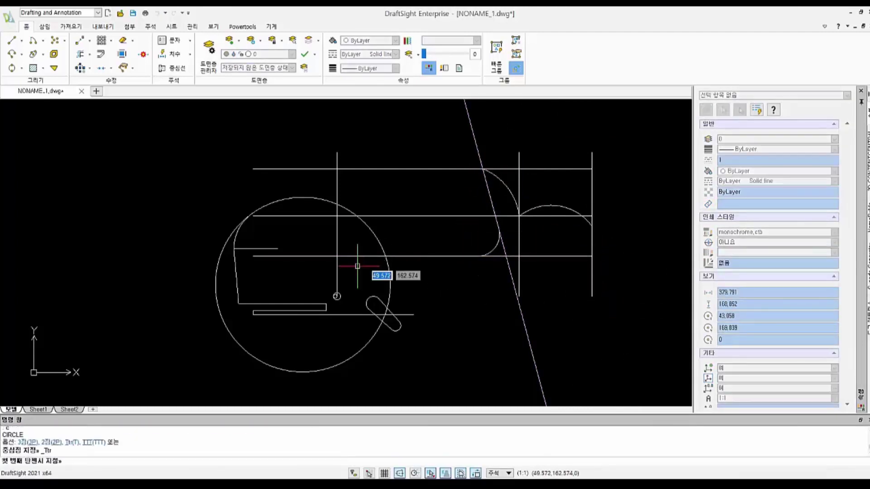
pyautogui.click(388, 267)
pyautogui.click(451, 257)
pyautogui.write('80')
pyautogui.press('Return')
pyautogui.write('tr')
pyautogui.press('Return')
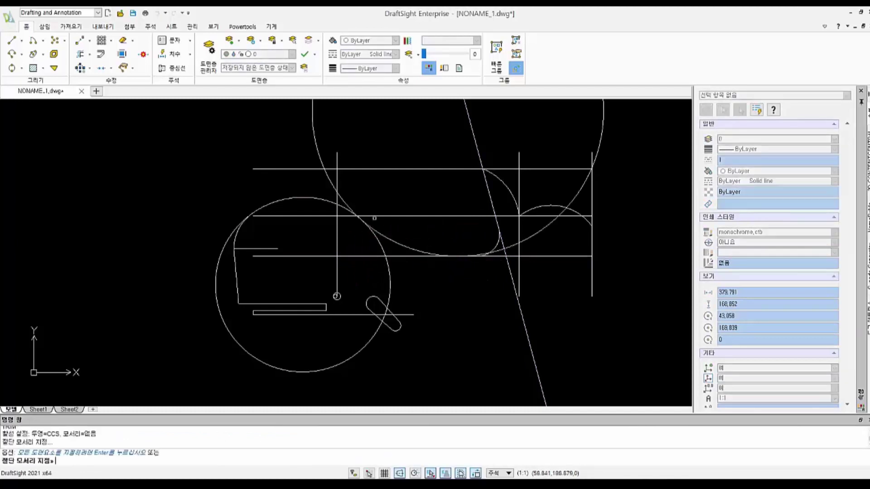
pyautogui.press('Return')
pyautogui.click(494, 262)
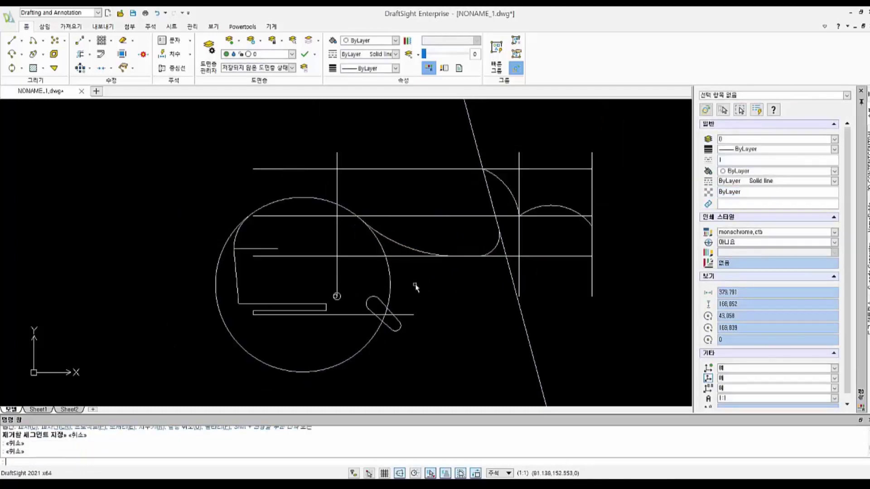
pyautogui.moveTo(315, 298); pyautogui.dragTo(332, 236, button='middle')
pyautogui.click(401, 261)
# Step: Trim the diagonal tail line's overhanging end between the horizontal guides
pyautogui.press('Return')
pyautogui.scroll(-2, 421, 258)
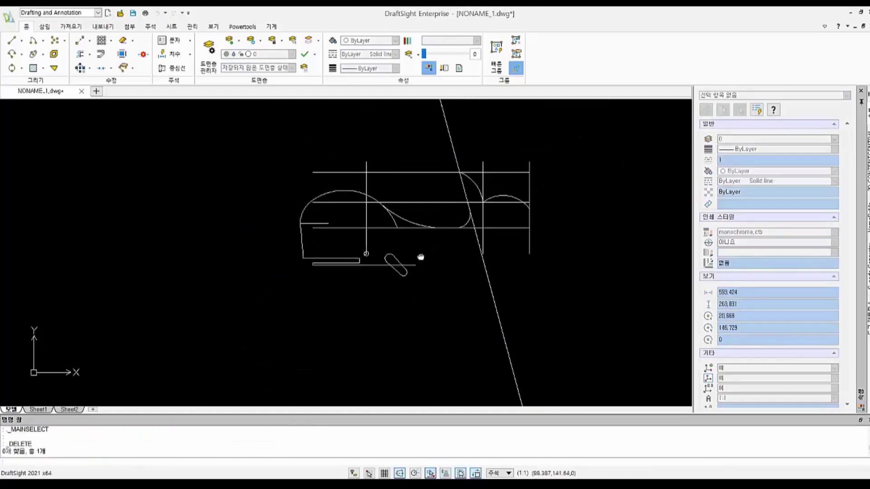
pyautogui.scroll(1, 471, 231)
pyautogui.press('Return')
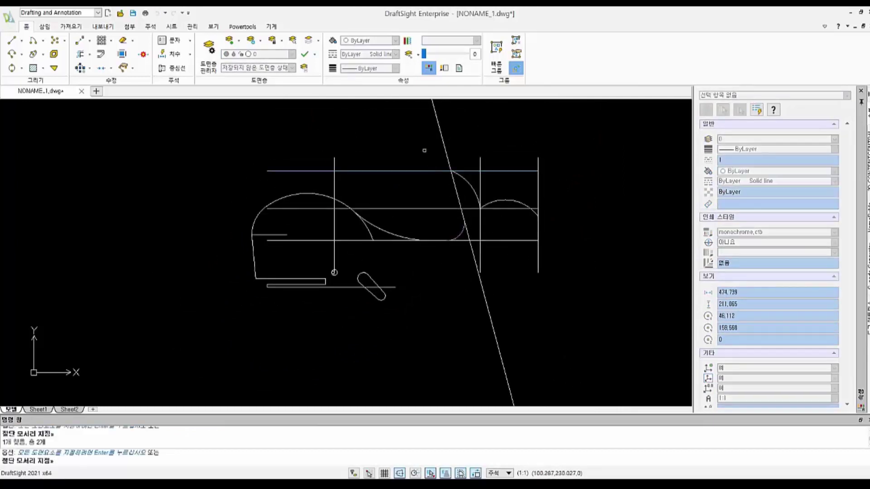
pyautogui.press('Return')
pyautogui.click(492, 317)
pyautogui.click(442, 136)
pyautogui.press('Escape')
# Step: Place a 10° construction line below the whale body
pyautogui.write('xl')
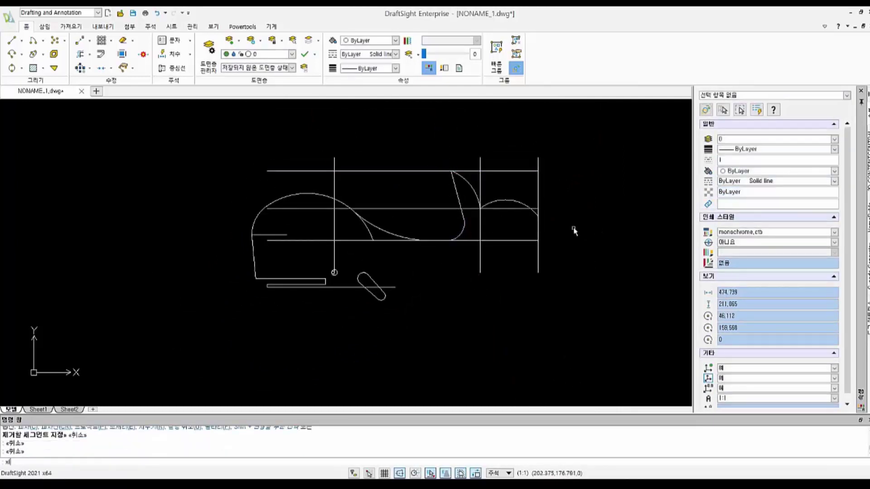
pyautogui.press('Return')
pyautogui.write('a10')
pyautogui.press('Return')
pyautogui.scroll(-2, 538, 216)
pyautogui.scroll(1, 538, 216)
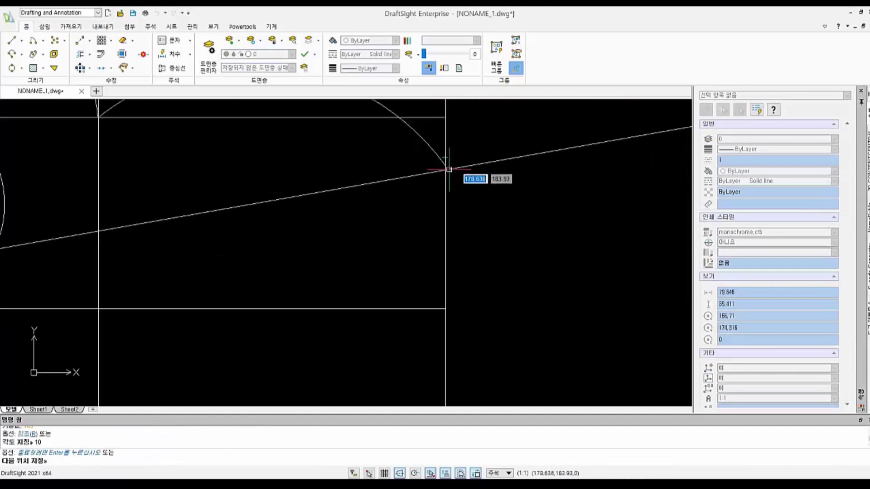
pyautogui.click(448, 171)
pyautogui.scroll(2, 500, 227)
pyautogui.scroll(2, 501, 227)
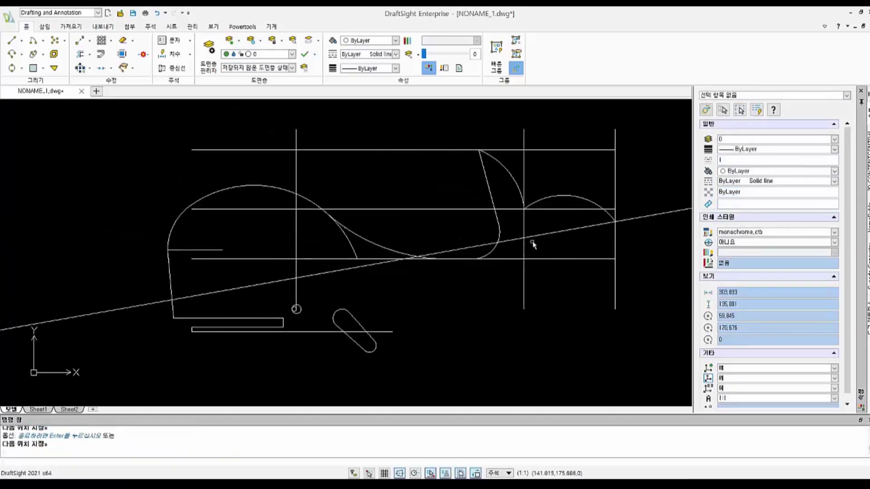
pyautogui.moveTo(514, 246); pyautogui.dragTo(539, 247, button='middle')
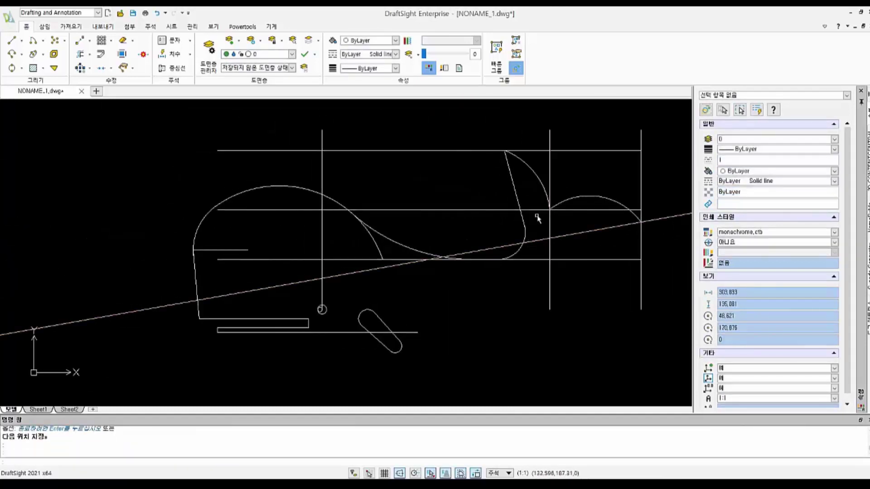
pyautogui.click(532, 185)
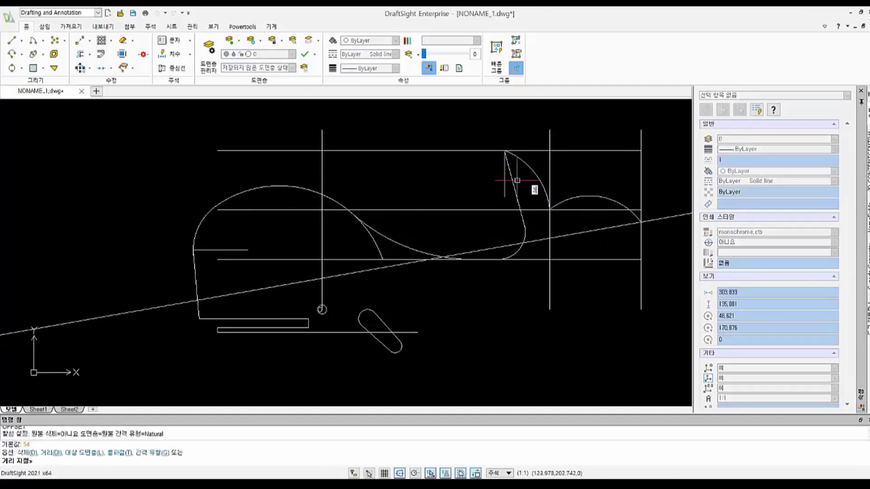
# Step: Draw a vertical line from the top guide line down past the lower horizontal line
pyautogui.press('Escape')
pyautogui.write('l')
pyautogui.press('Return')
pyautogui.click(422, 151)
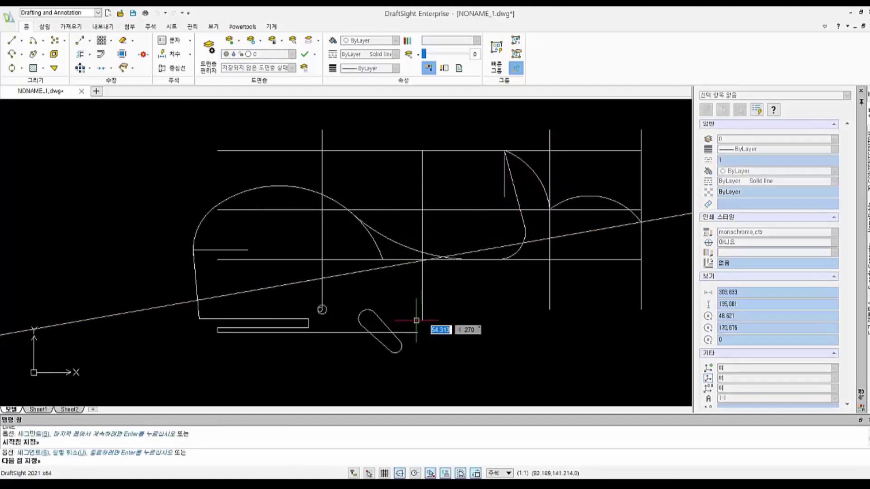
pyautogui.moveTo(426, 367); pyautogui.dragTo(428, 294, button='middle')
pyautogui.press('Escape')
pyautogui.press('Escape')
pyautogui.moveTo(473, 258); pyautogui.dragTo(459, 283, button='middle')
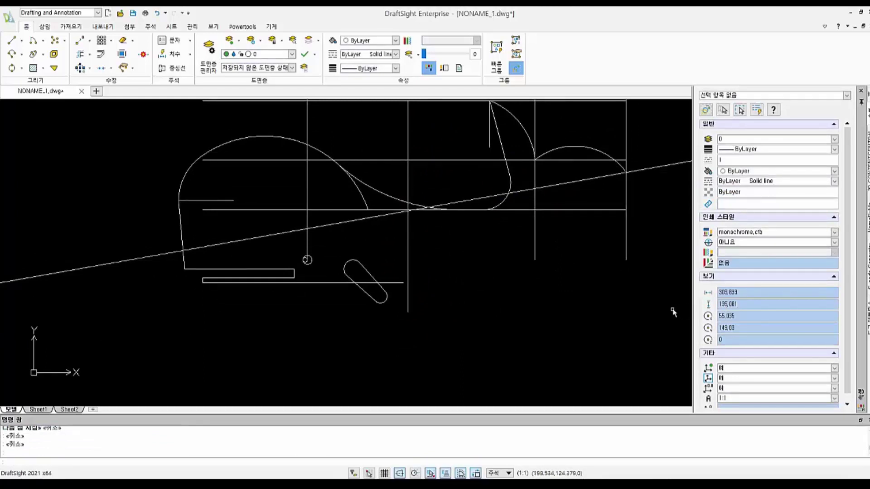
pyautogui.write('c')
# Step: Draw two radius-60 circles and delete the lower one
pyautogui.press('Return')
pyautogui.click(403, 284)
pyautogui.write('60')
pyautogui.press('Return')
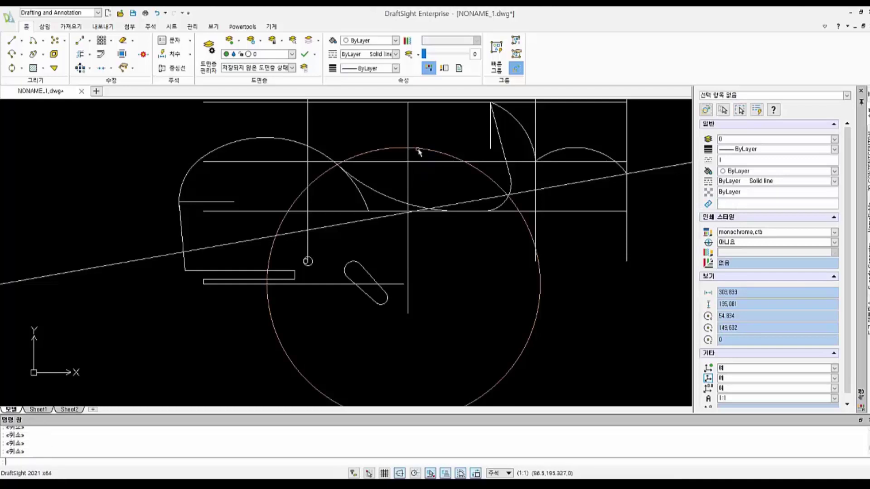
pyautogui.press('Return')
pyautogui.click(418, 151)
pyautogui.press('Return')
pyautogui.moveTo(481, 270); pyautogui.dragTo(480, 290, button='middle')
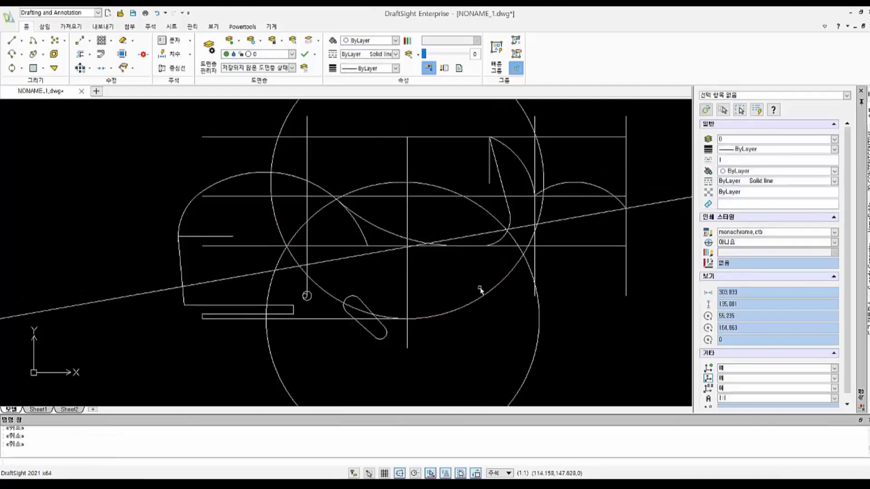
pyautogui.click(543, 317)
pyautogui.press('Delete')
pyautogui.scroll(-3, 471, 234)
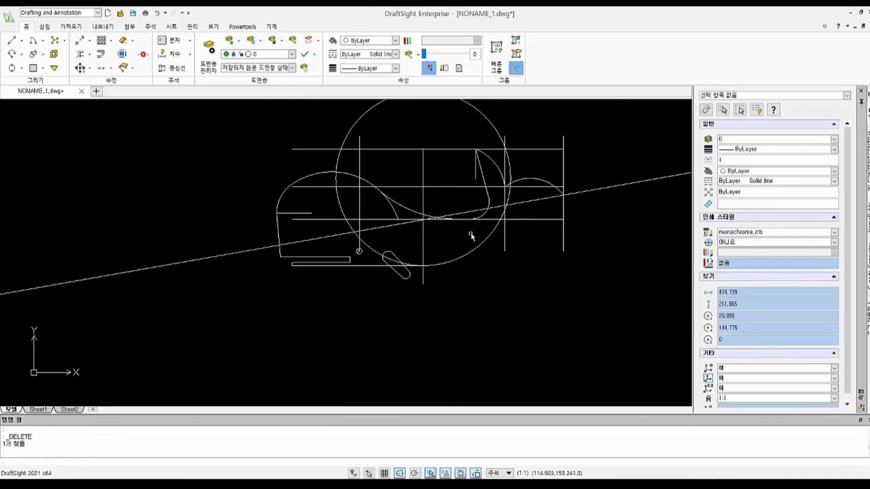
# Step: Trim away the radius-60 circle's left arc and delete the leftover vertical line
pyautogui.write('tr')
pyautogui.press('Return')
pyautogui.click(359, 250)
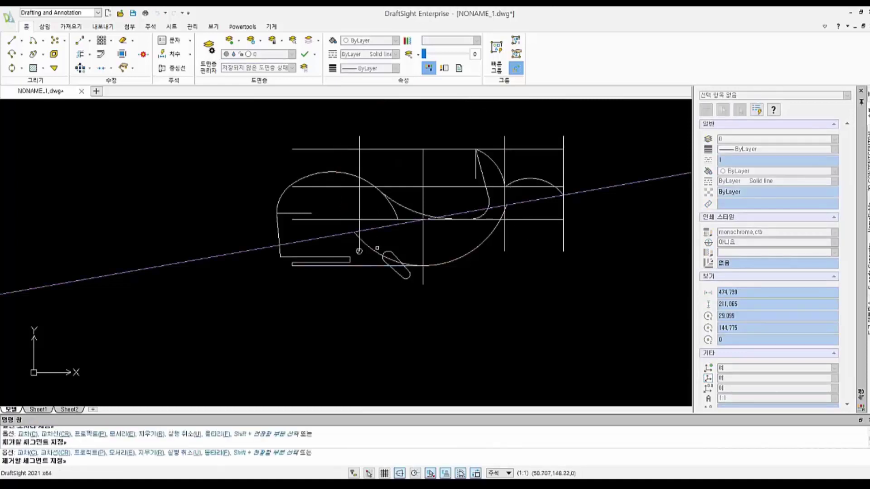
pyautogui.scroll(5, 453, 226)
pyautogui.press('Escape')
pyautogui.press('Escape')
pyautogui.click(525, 281)
pyautogui.press('Delete')
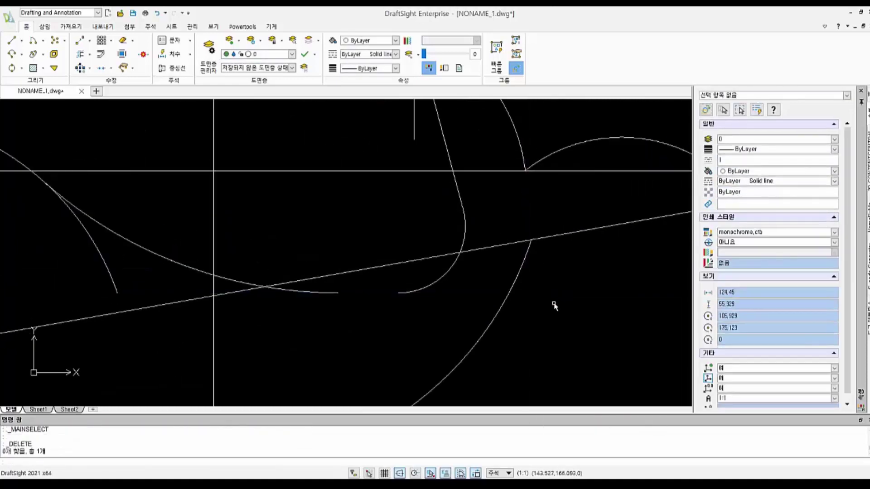
# Step: Trim the stray arc segment and horizontal line pieces around the belly
pyautogui.press('Return')
pyautogui.click(271, 289)
pyautogui.click(454, 293)
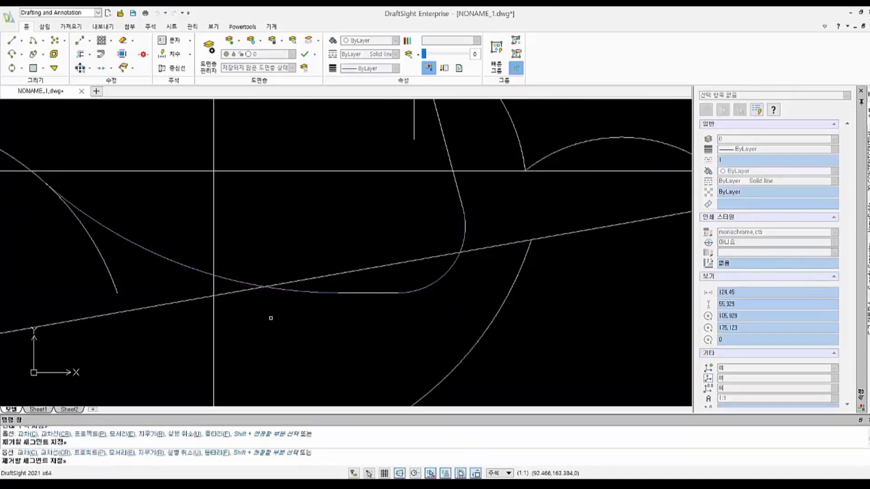
pyautogui.click(218, 293)
pyautogui.press('Escape')
pyautogui.scroll(-5, 376, 329)
pyautogui.write('c')
pyautogui.press('Return')
# Step: Draw a TTR circle tangent to two edges and trim it into a fillet arc
pyautogui.write('ttr')
pyautogui.press('Return')
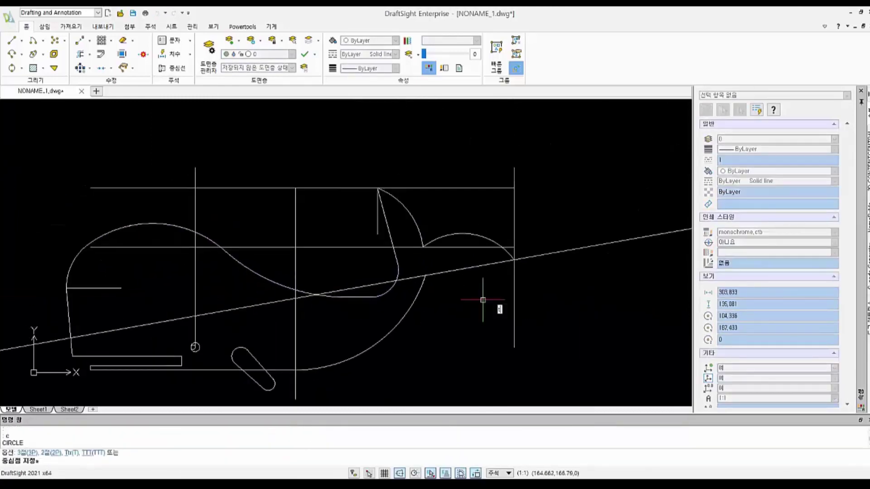
pyautogui.click(419, 290)
pyautogui.click(431, 296)
pyautogui.press('Return')
pyautogui.scroll(3, 447, 345)
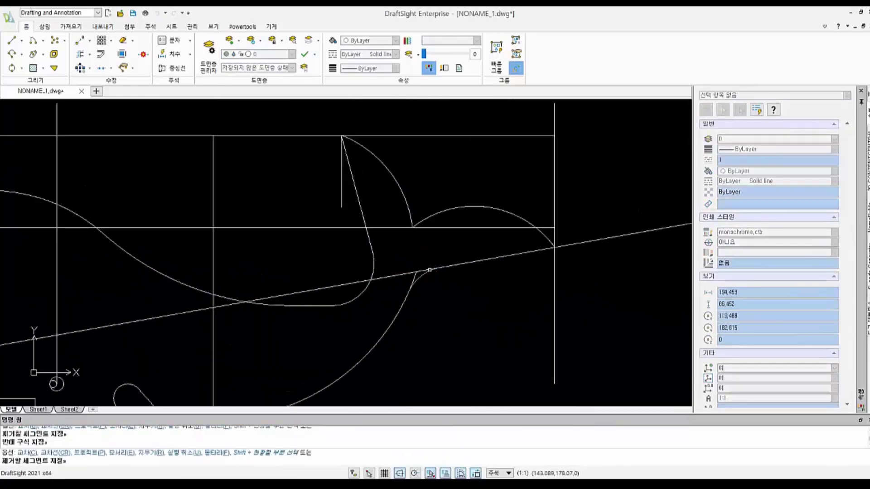
pyautogui.click(458, 280)
pyautogui.press('Escape')
# Step: Delete the construction lines, including the leftover vertical construction line
pyautogui.click(349, 190)
pyautogui.click(317, 196)
pyautogui.press('Delete')
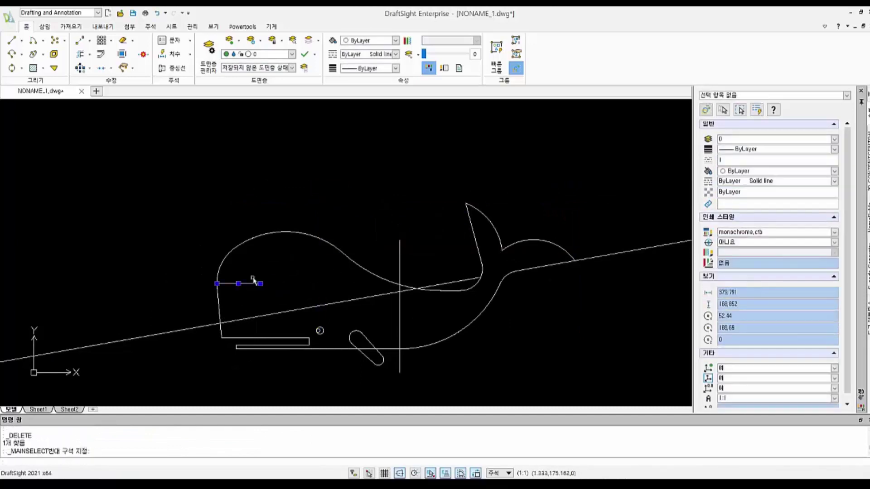
pyautogui.click(410, 301)
pyautogui.click(499, 262)
pyautogui.press('Delete')
# Step: Delete the long line running from the tail
pyautogui.scroll(3, 363, 316)
pyautogui.scroll(-4, 474, 259)
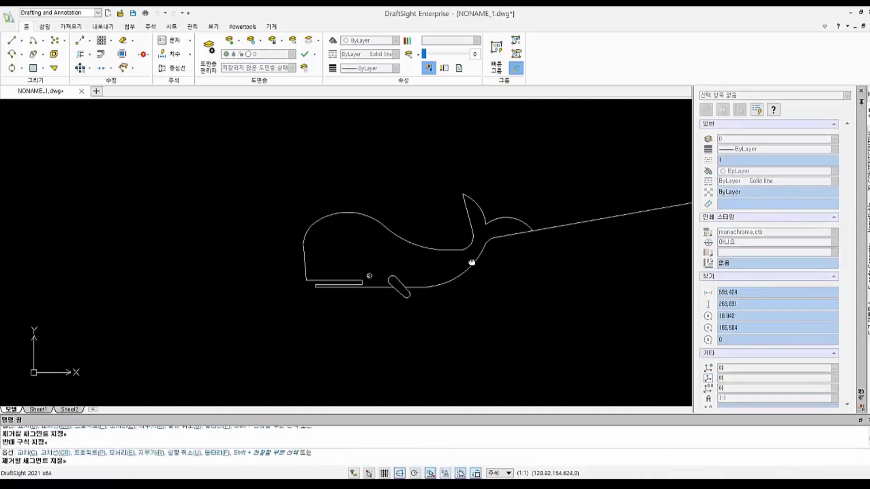
pyautogui.scroll(2, 519, 248)
pyautogui.click(544, 220)
pyautogui.press('Delete')
pyautogui.scroll(1, 566, 253)
# Step: Add radius dimensions to the head arc, the flipper's rounded end and the tail fluke arc
pyautogui.click(174, 54)
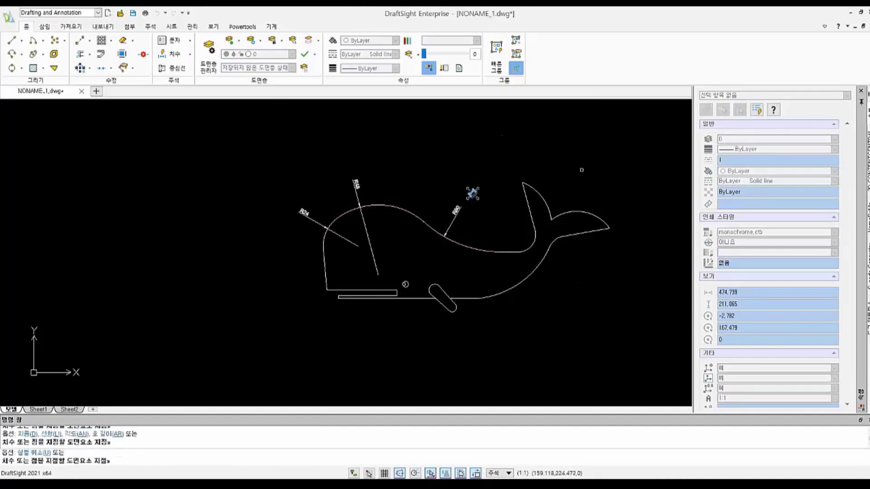
pyautogui.scroll(2, 449, 311)
pyautogui.click(455, 283)
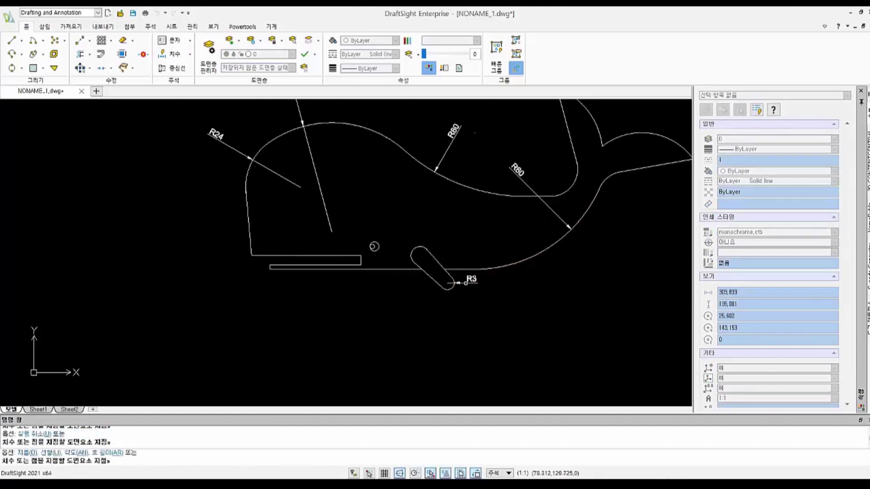
pyautogui.scroll(-1, 434, 211)
pyautogui.click(541, 182)
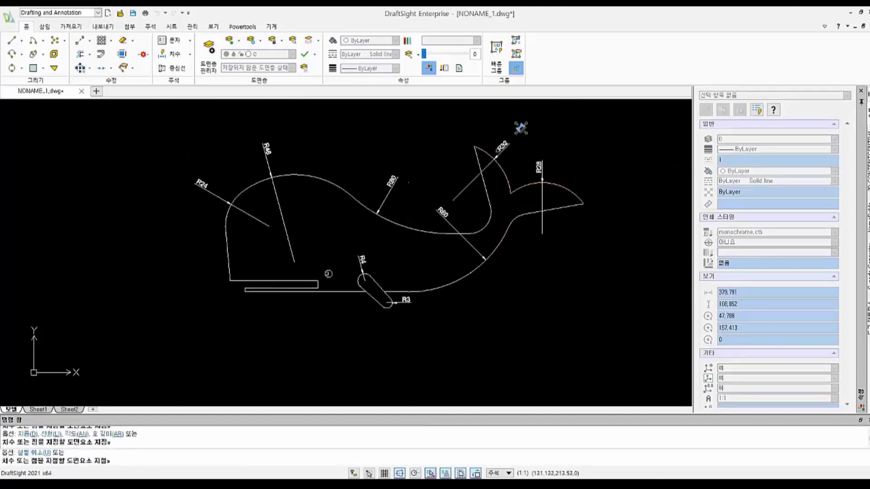
pyautogui.scroll(1, 604, 259)
# Step: Add the 40, 20 and 36 horizontal dimensions across the tail and fin
pyautogui.click(577, 255)
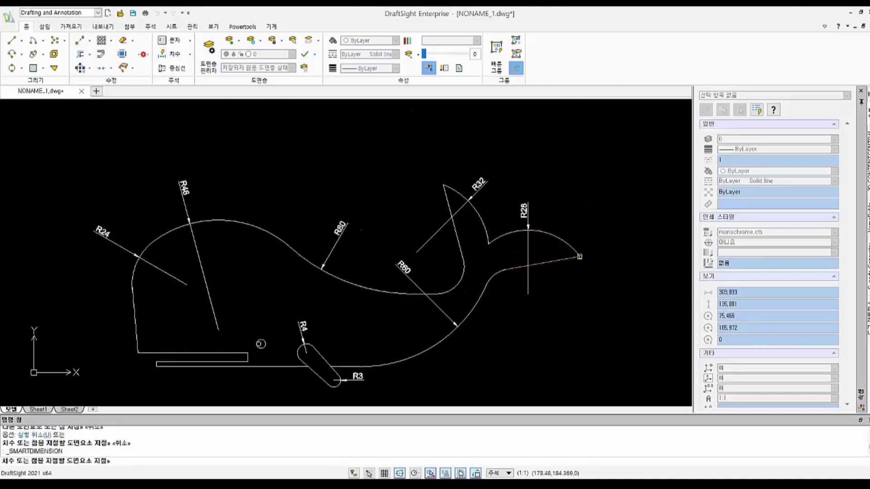
pyautogui.click(444, 185)
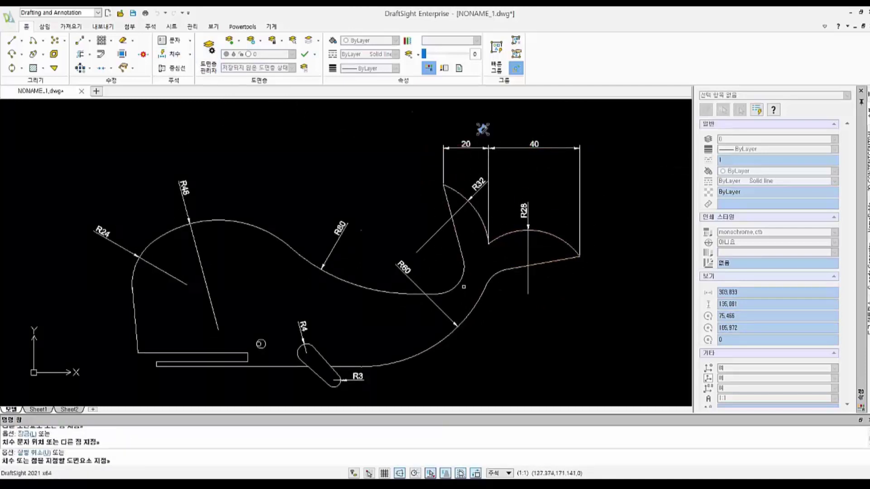
pyautogui.moveTo(429, 322); pyautogui.dragTo(464, 330, button='middle')
pyautogui.press('Escape')
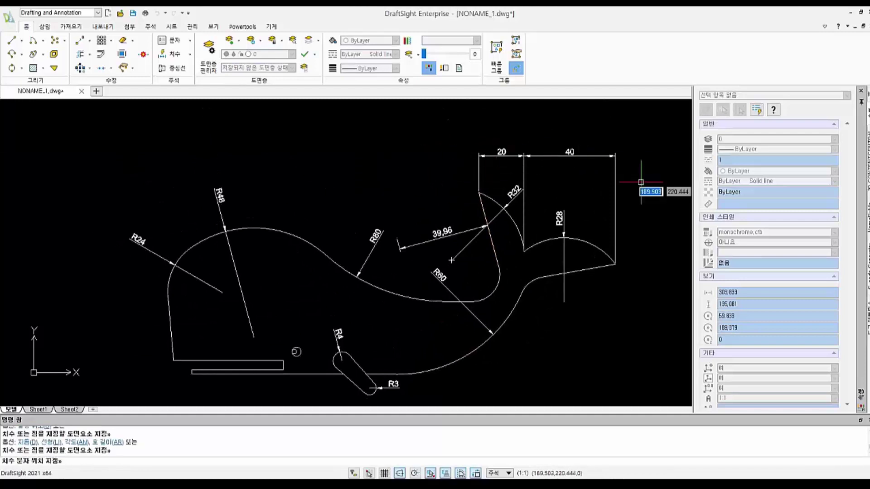
pyautogui.click(482, 208)
pyautogui.moveTo(417, 225)
pyautogui.mouseDown(button='middle')
pyautogui.moveTo(424, 181)
pyautogui.moveTo(487, 86)
pyautogui.mouseUp(button='middle')
pyautogui.click(404, 208)
pyautogui.click(461, 183)
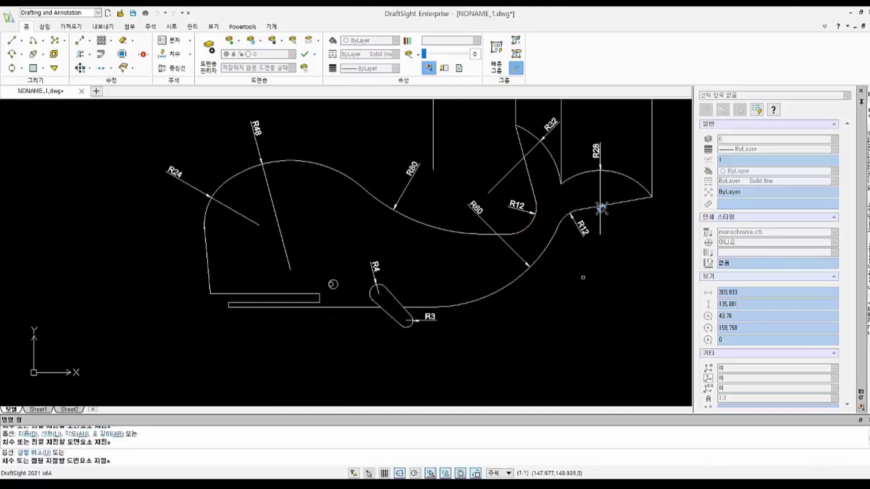
# Step: Add the 10° angle dimension on the tail edge
pyautogui.moveTo(601, 208); pyautogui.dragTo(593, 192, button='middle')
pyautogui.click(593, 192)
pyautogui.moveTo(538, 283); pyautogui.dragTo(512, 338, button='middle')
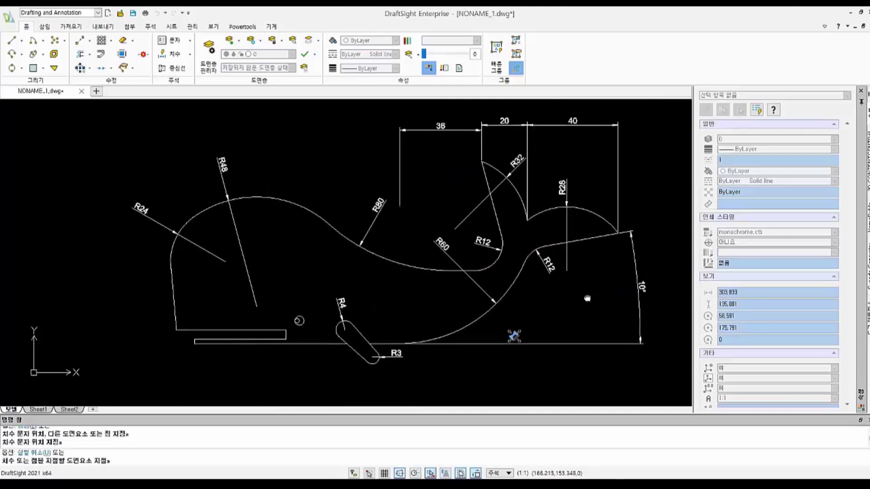
pyautogui.click(522, 203)
pyautogui.press('Escape')
pyautogui.press('Return')
pyautogui.click(522, 203)
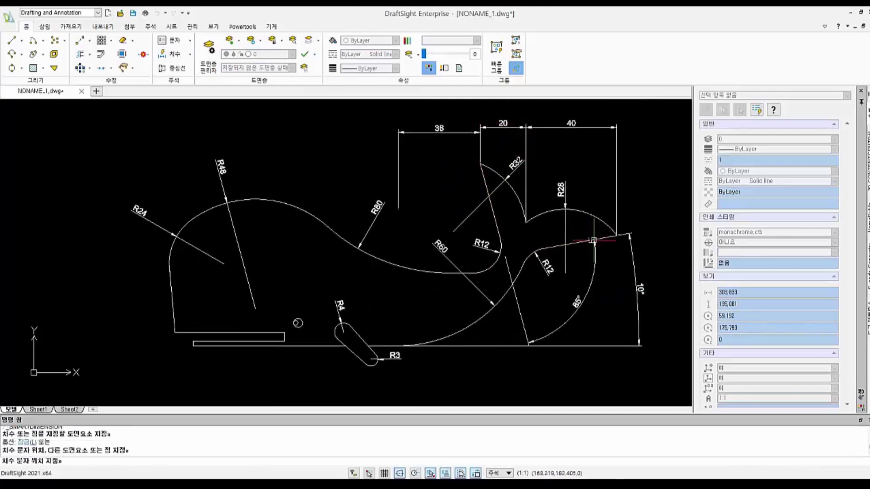
# Step: Add the 95° angle dimension between the head's left vertical line and the bottom line
pyautogui.scroll(2, 498, 272)
pyautogui.moveTo(461, 292)
pyautogui.mouseDown(button='middle')
pyautogui.moveTo(501, 263)
pyautogui.moveTo(539, 267)
pyautogui.mouseUp(button='middle')
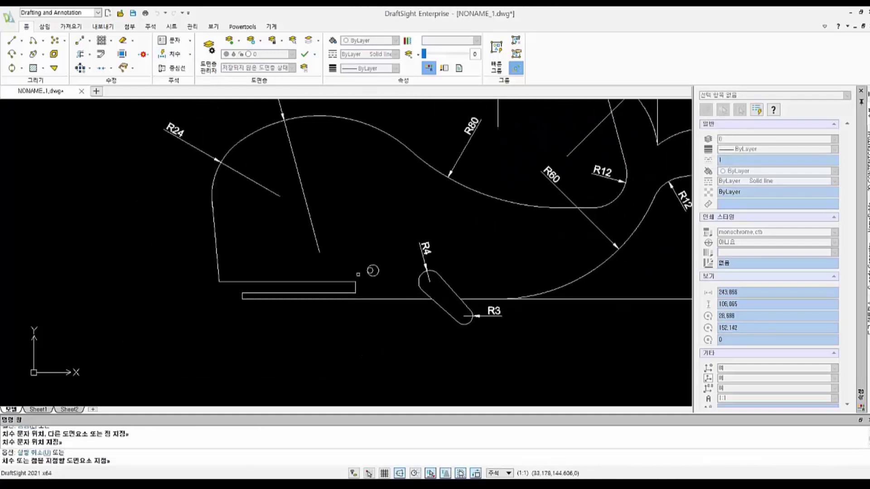
pyautogui.scroll(1, 317, 227)
pyautogui.click(202, 225)
pyautogui.press('Escape')
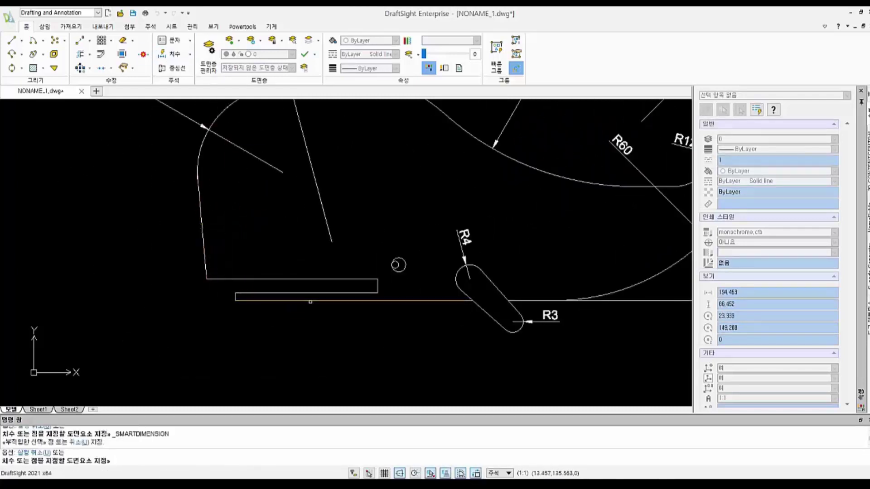
pyautogui.click(317, 300)
pyautogui.click(273, 228)
# Step: Add the 10, 2 and 4 vertical dimensions around the eye and mouth strip
pyautogui.click(398, 264)
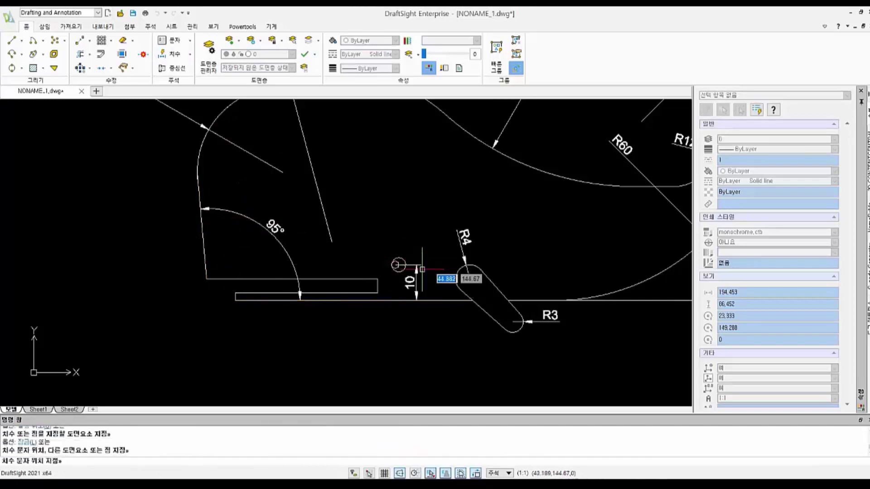
pyautogui.click(410, 285)
pyautogui.click(290, 293)
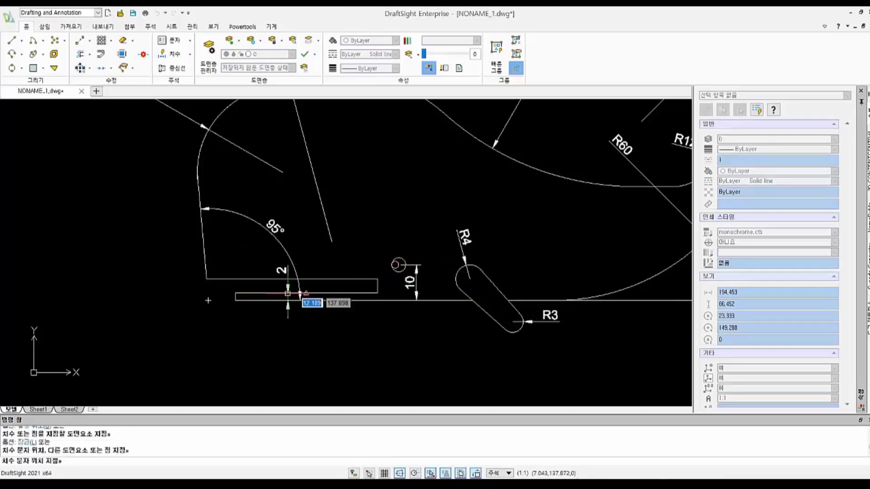
pyautogui.click(183, 294)
pyautogui.click(136, 294)
pyautogui.scroll(-2, 136, 294)
pyautogui.moveTo(329, 287); pyautogui.dragTo(390, 300, button='middle')
pyautogui.moveTo(458, 310); pyautogui.dragTo(449, 257, button='middle')
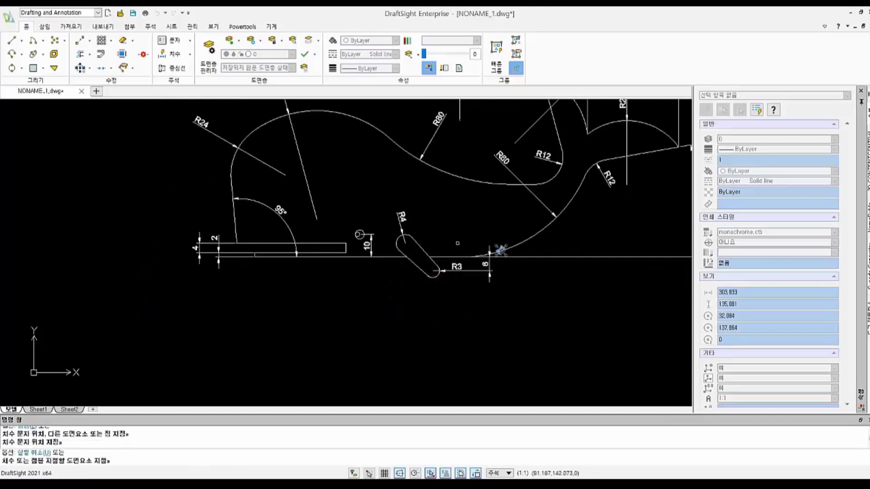
# Step: Place the 6 vertical dimension near the slot and the 10.4 vertical dimension
pyautogui.click(500, 249)
pyautogui.scroll(2, 562, 299)
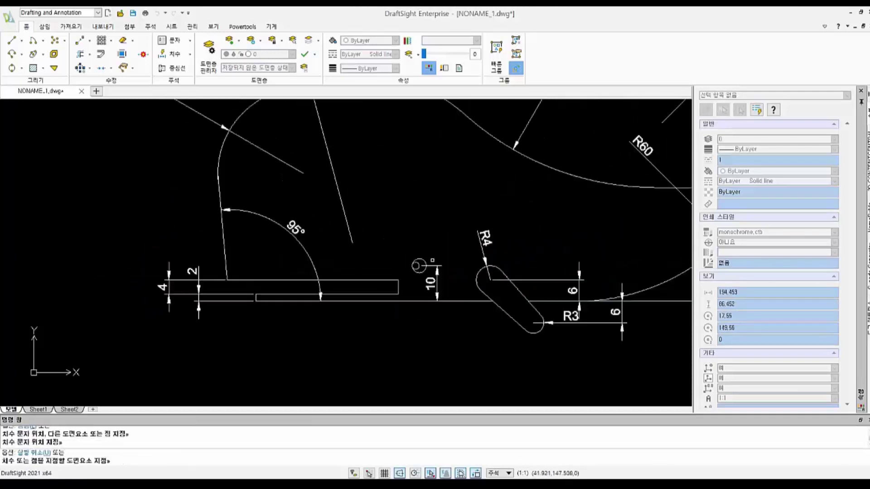
pyautogui.scroll(-3, 410, 222)
pyautogui.scroll(-1, 398, 243)
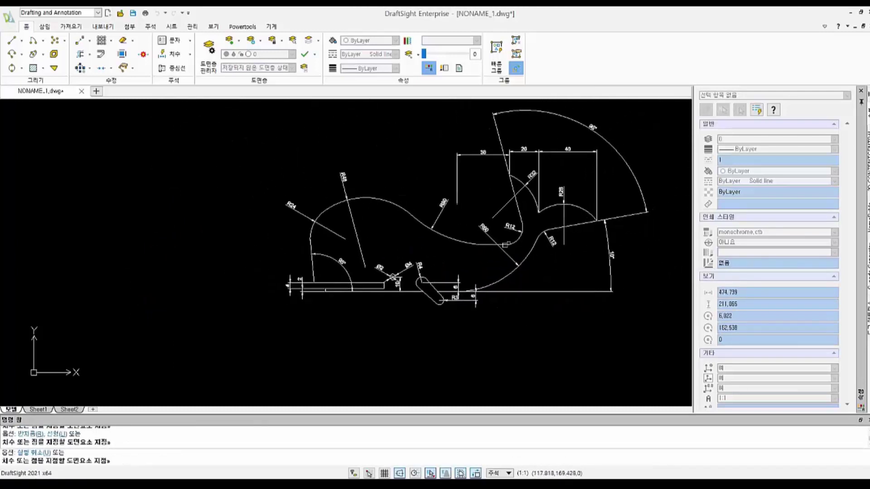
pyautogui.moveTo(519, 232); pyautogui.dragTo(524, 228, button='middle')
pyautogui.scroll(1, 402, 239)
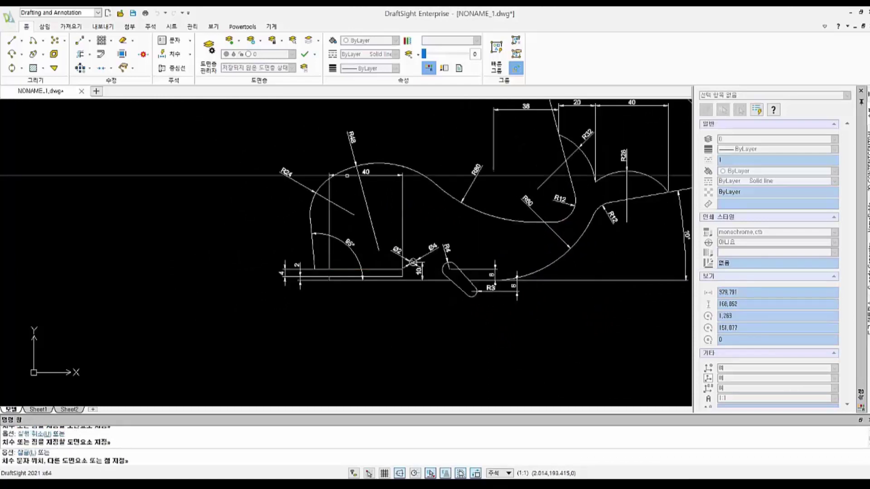
pyautogui.click(384, 259)
# Step: Add the next length dimension, then delete the wrong 11,32 dimension to redo it
pyautogui.moveTo(579, 301); pyautogui.dragTo(504, 293, button='middle')
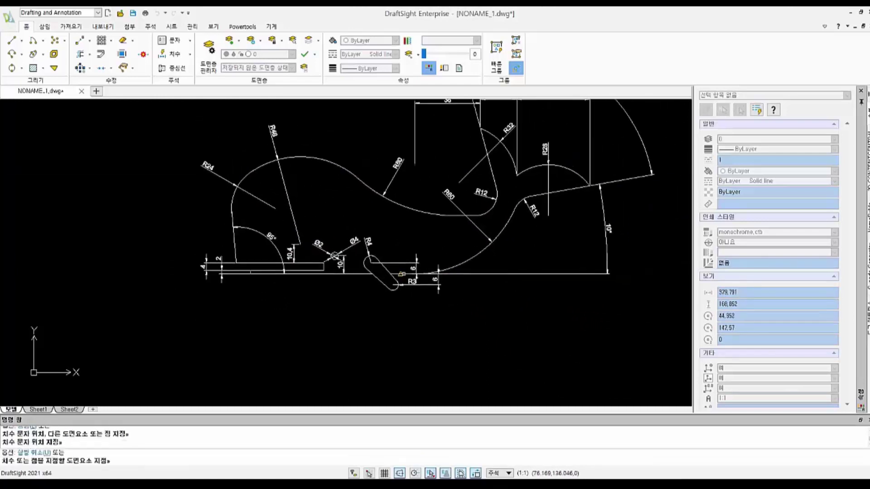
pyautogui.click(401, 274)
pyautogui.click(471, 217)
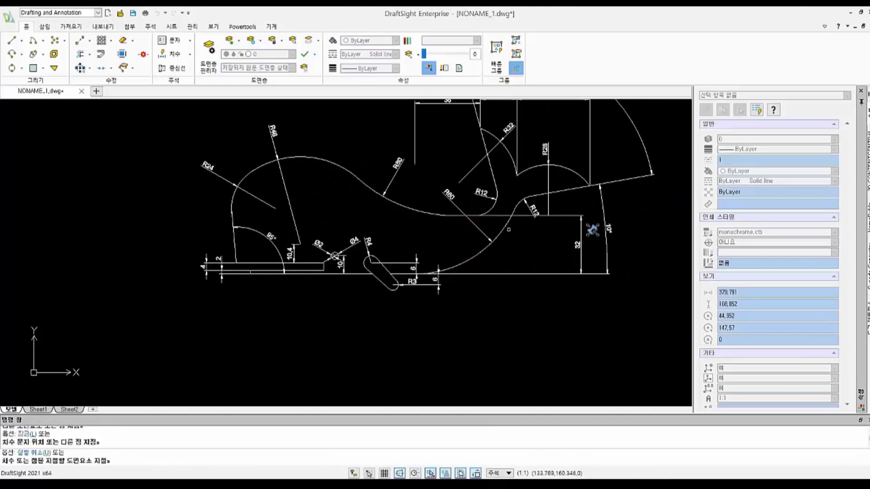
pyautogui.click(516, 175)
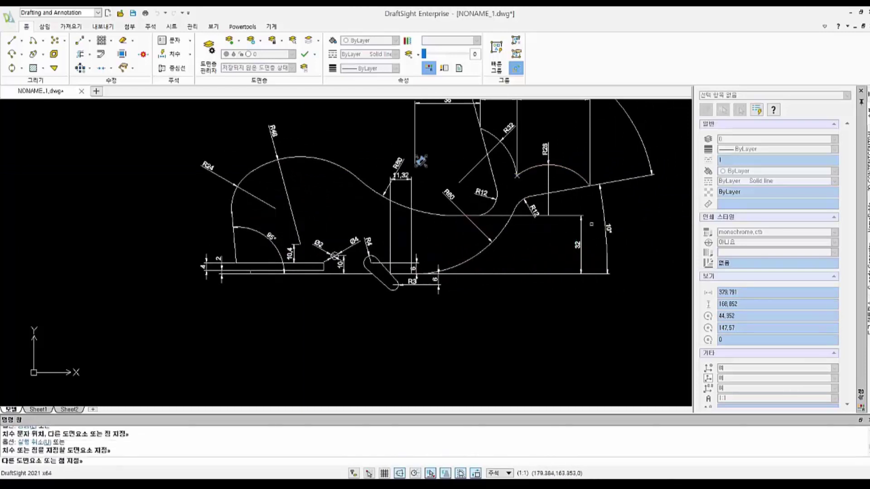
pyautogui.press('Delete')
pyautogui.scroll(2, 423, 194)
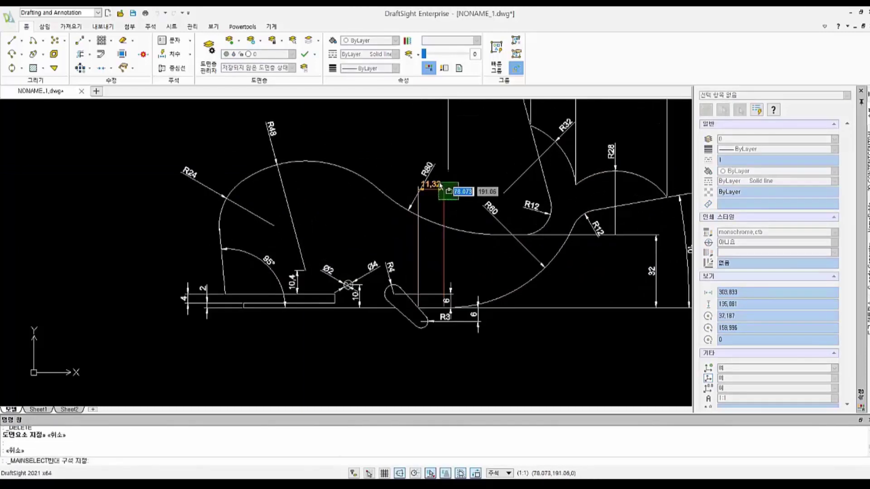
pyautogui.press('Return')
pyautogui.moveTo(583, 187)
pyautogui.mouseDown(button='middle')
pyautogui.moveTo(587, 145)
pyautogui.moveTo(375, 149)
pyautogui.mouseUp(button='middle')
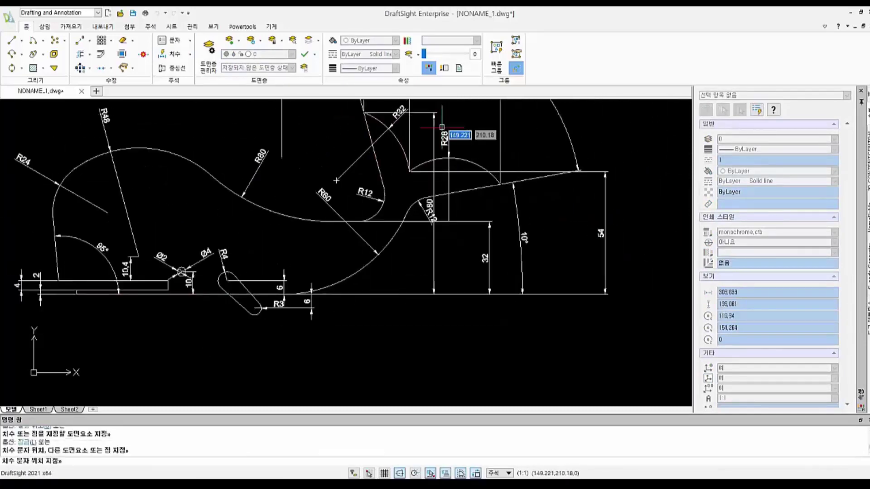